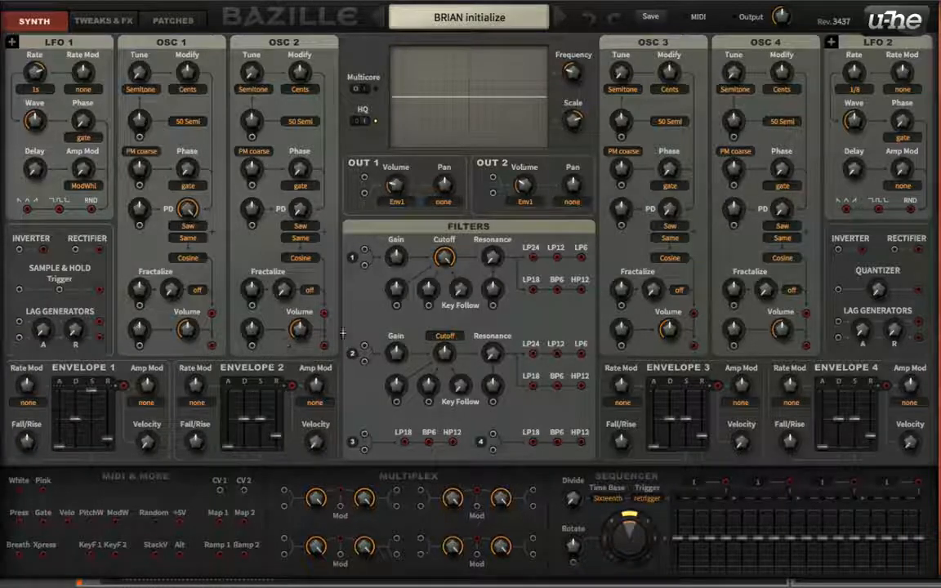
# Step: Patch OSC 2's output into Out 1 and try out the oscillator's phase distortion amount
pyautogui.moveTo(324, 345); pyautogui.dragTo(366, 176)
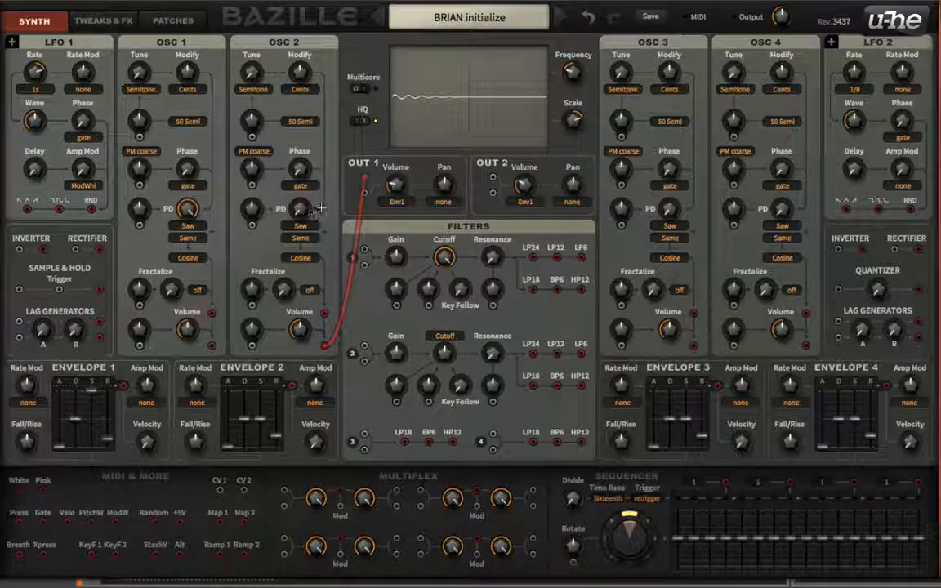
pyautogui.moveTo(296, 213); pyautogui.dragTo(283, 100)
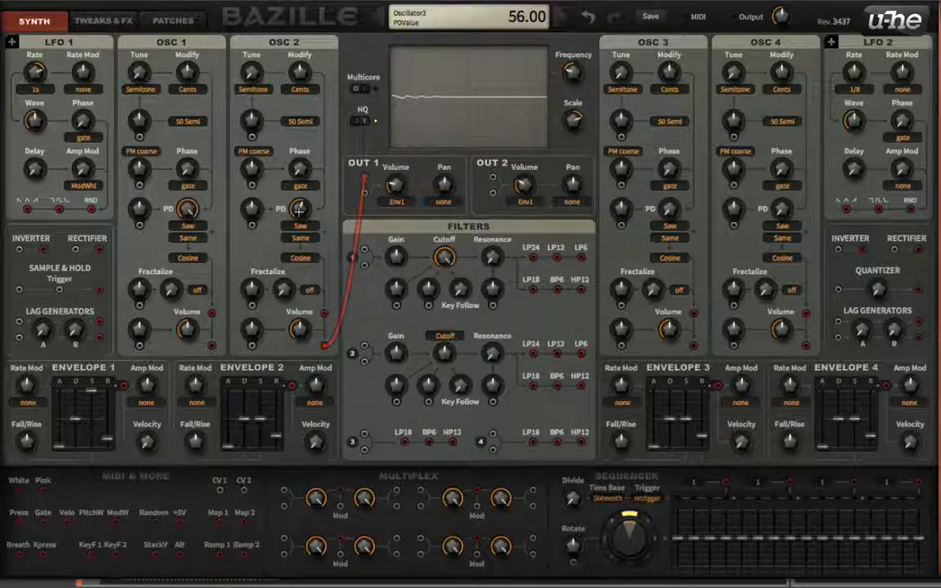
# Step: Set LFO 1 to positive polarity and a rate of -2.00, patched into OSC 2's PD modulation at depth 100
pyautogui.click(11, 42)
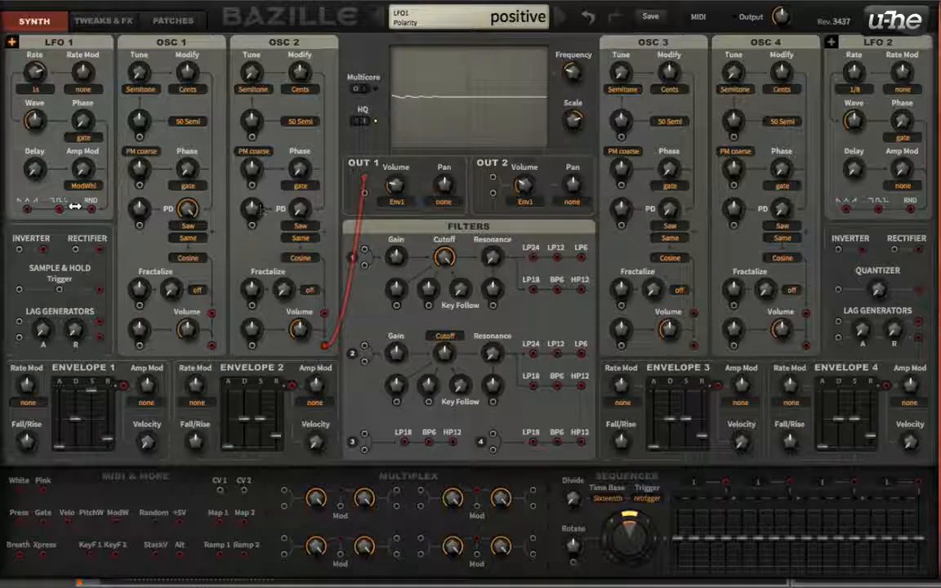
pyautogui.moveTo(27, 209); pyautogui.dragTo(256, 163)
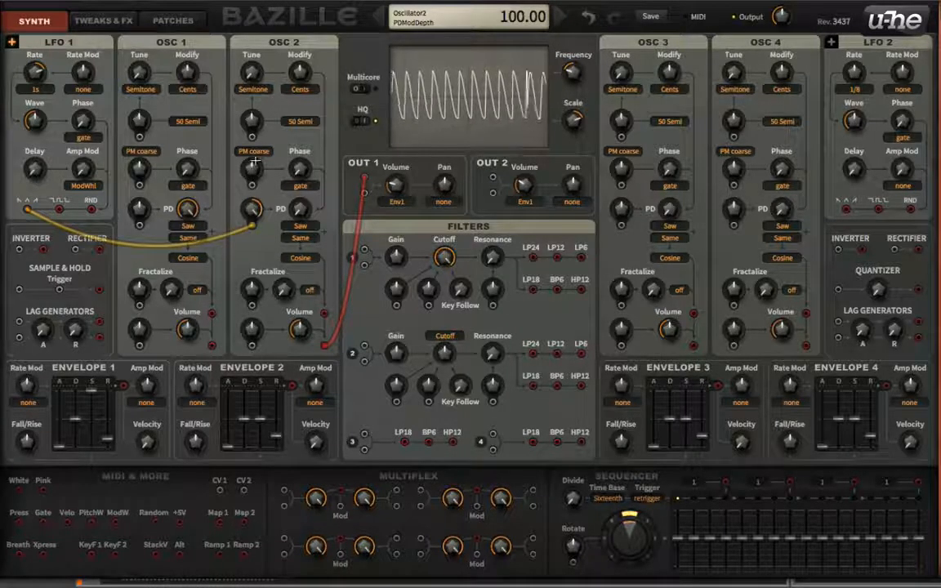
pyautogui.moveTo(33, 72); pyautogui.dragTo(40, 98)
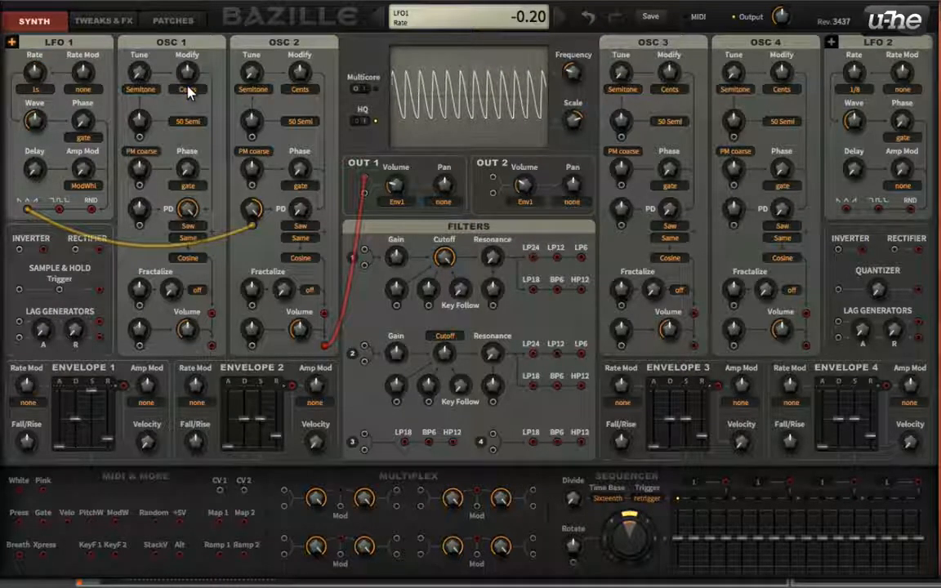
pyautogui.moveTo(29, 68)
pyautogui.mouseDown()
pyautogui.moveTo(29, 94)
pyautogui.moveTo(29, 86)
pyautogui.mouseUp()
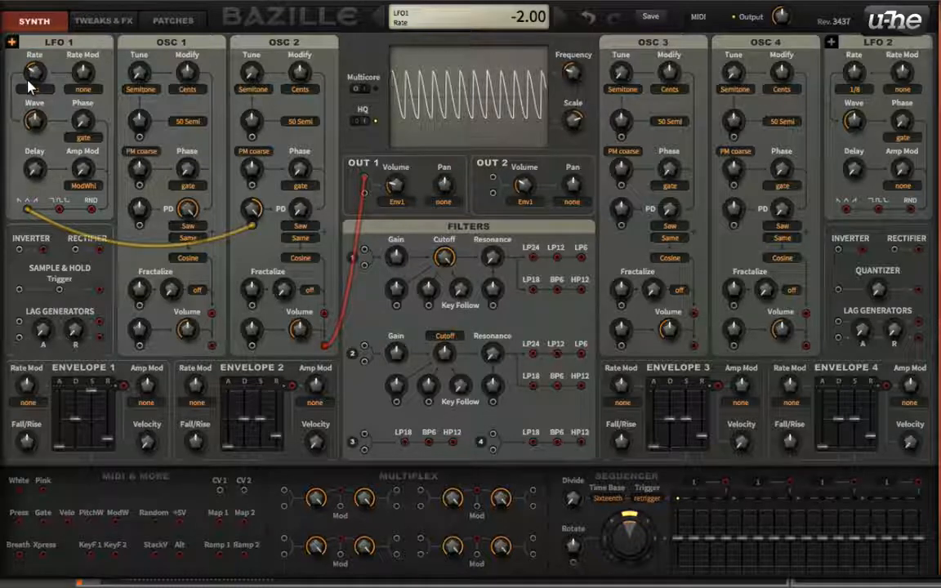
# Step: Reshape Envelope 1's stages and patch OSC 1's output into OSC 2's frequency modulation at depth 45
pyautogui.moveTo(114, 419); pyautogui.dragTo(88, 398)
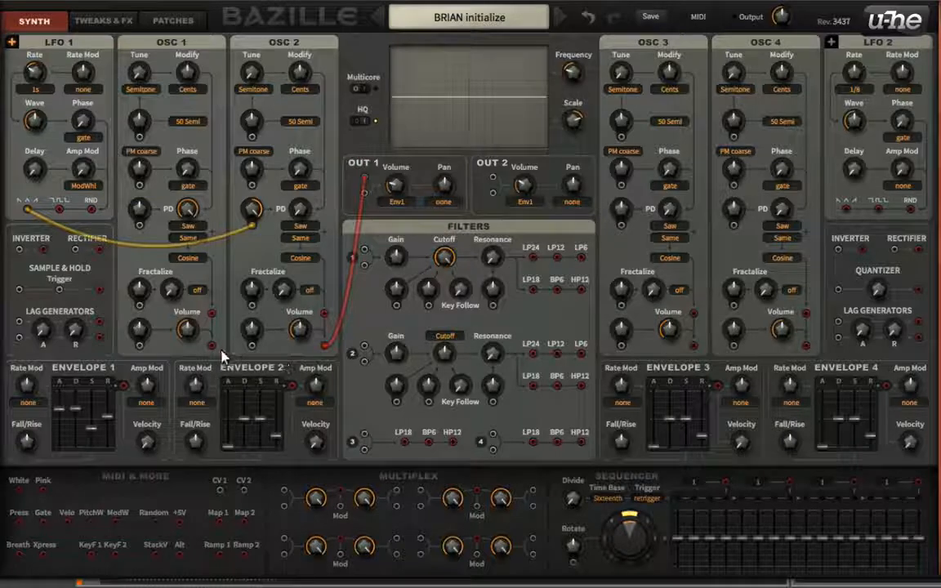
pyautogui.moveTo(230, 352); pyautogui.dragTo(211, 349)
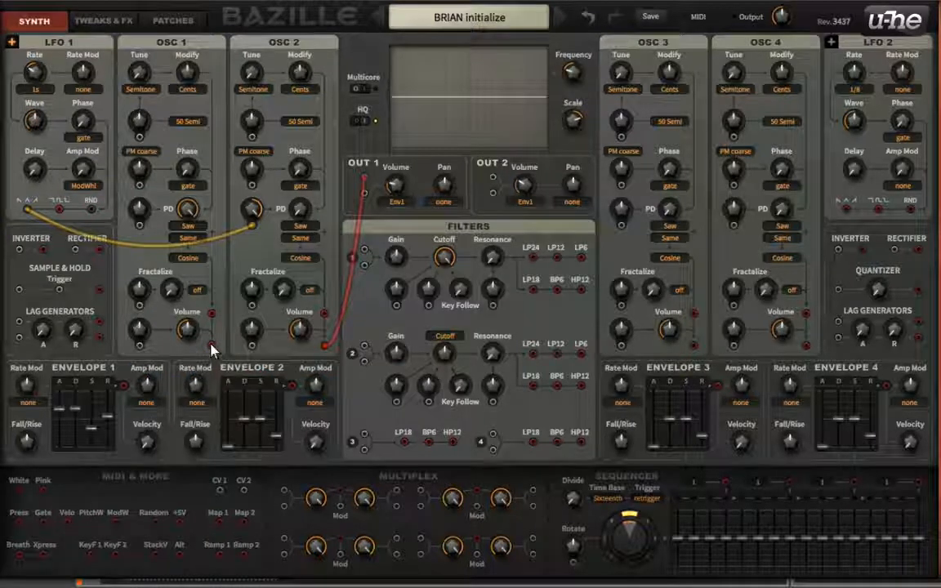
pyautogui.moveTo(210, 350); pyautogui.dragTo(258, 143)
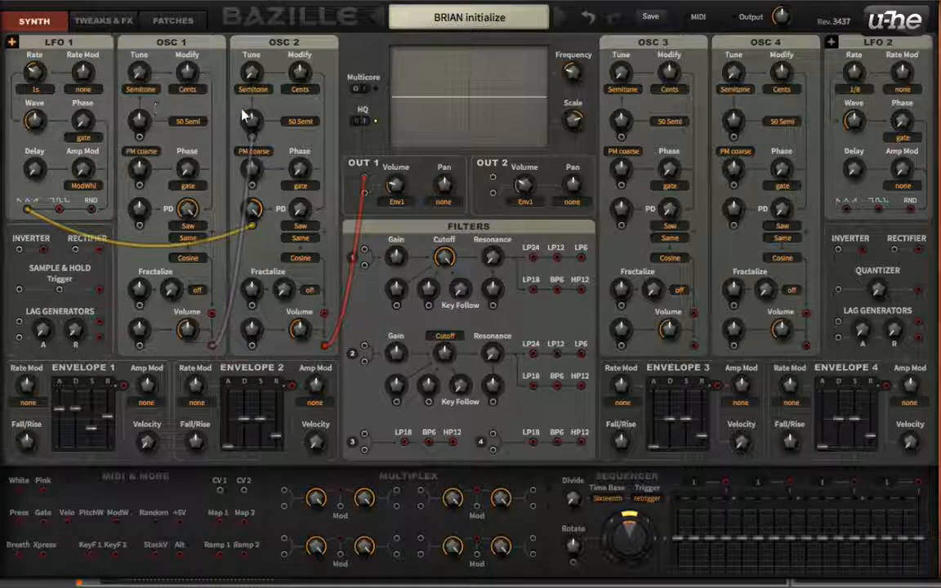
pyautogui.moveTo(252, 119); pyautogui.dragTo(247, 47)
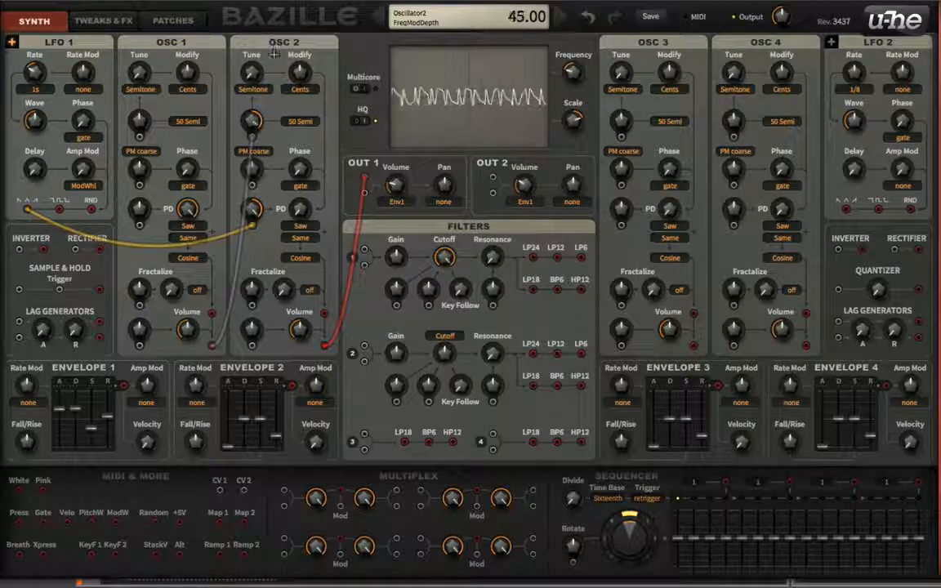
# Step: Switch OSC 1's tuning mode to Hertz and set its tune to 17
pyautogui.click(149, 88)
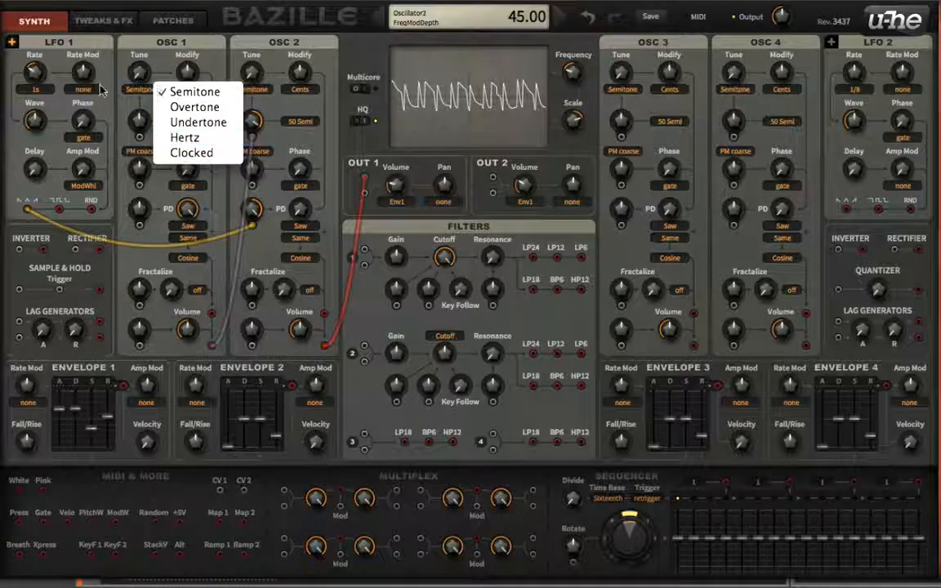
pyautogui.click(140, 85)
pyautogui.click(137, 91)
pyautogui.click(200, 144)
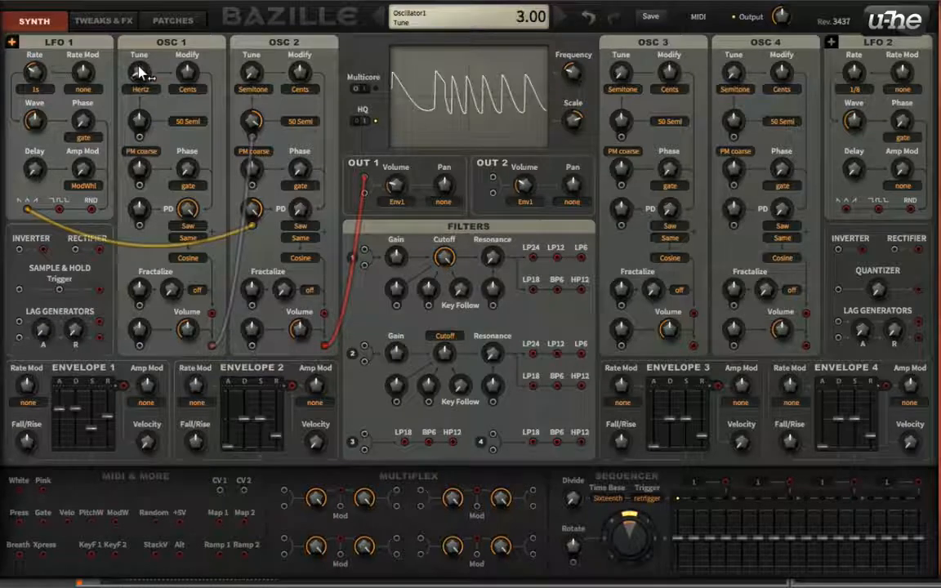
pyautogui.scroll(-2, 141, 71)
pyautogui.moveTo(141, 72); pyautogui.dragTo(149, 41)
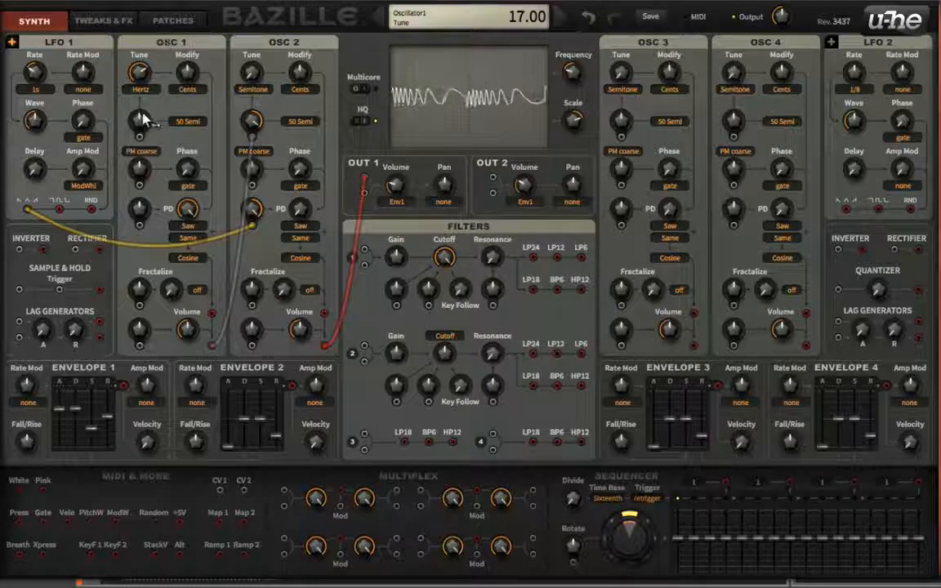
# Step: Switch OSC 1's Modify mode to Multiply and set its value to 15
pyautogui.moveTo(155, 99); pyautogui.dragTo(188, 116)
pyautogui.click(187, 89)
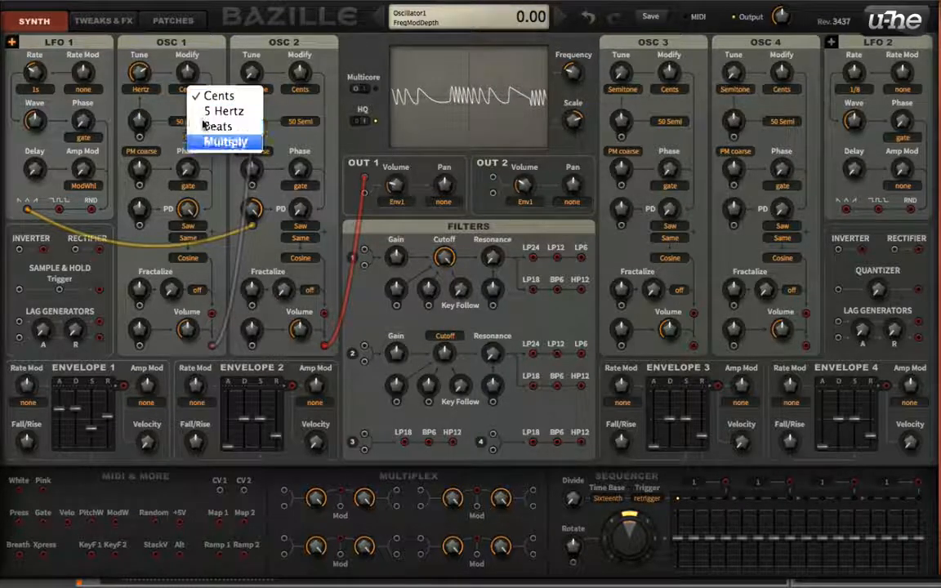
pyautogui.click(216, 140)
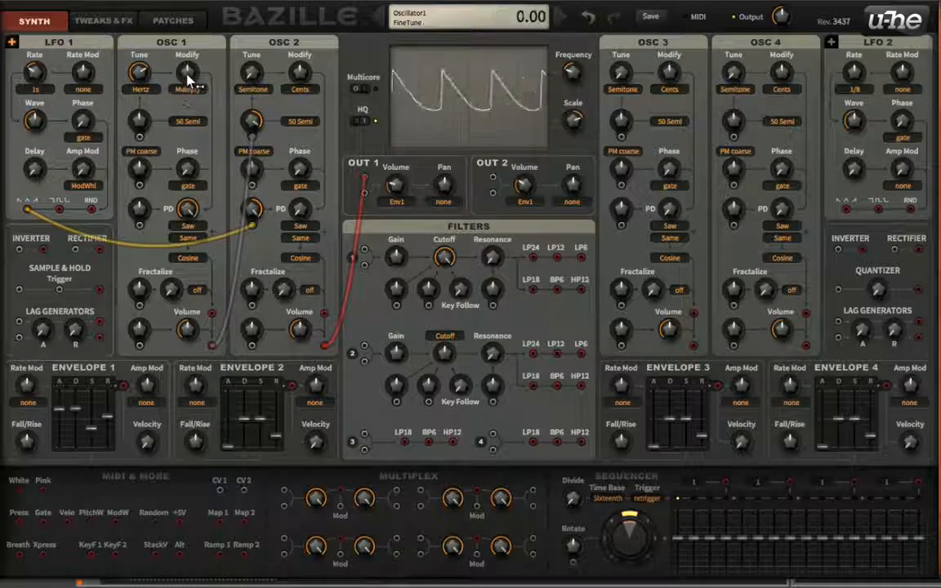
pyautogui.moveTo(189, 74); pyautogui.dragTo(188, 72)
pyautogui.moveTo(186, 16); pyautogui.dragTo(184, 59)
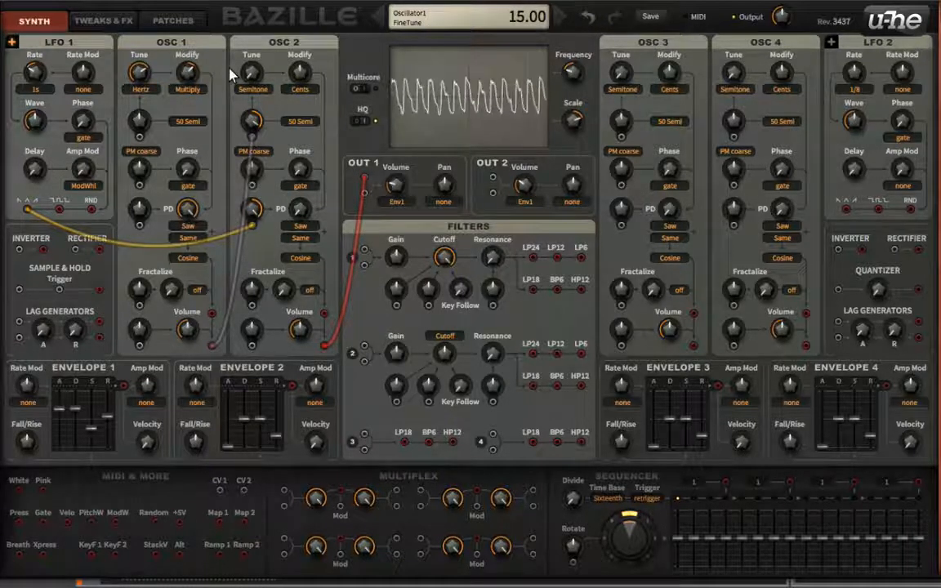
pyautogui.click(185, 123)
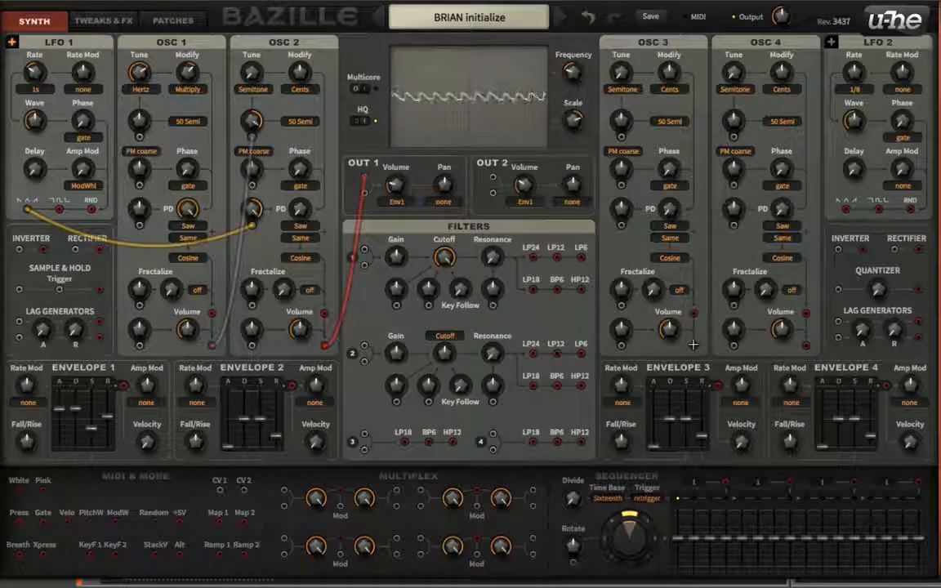
# Step: Patch OSC 3's output into OSC 1's frequency modulation input and raise the modulation depth
pyautogui.moveTo(693, 345); pyautogui.dragTo(640, 28)
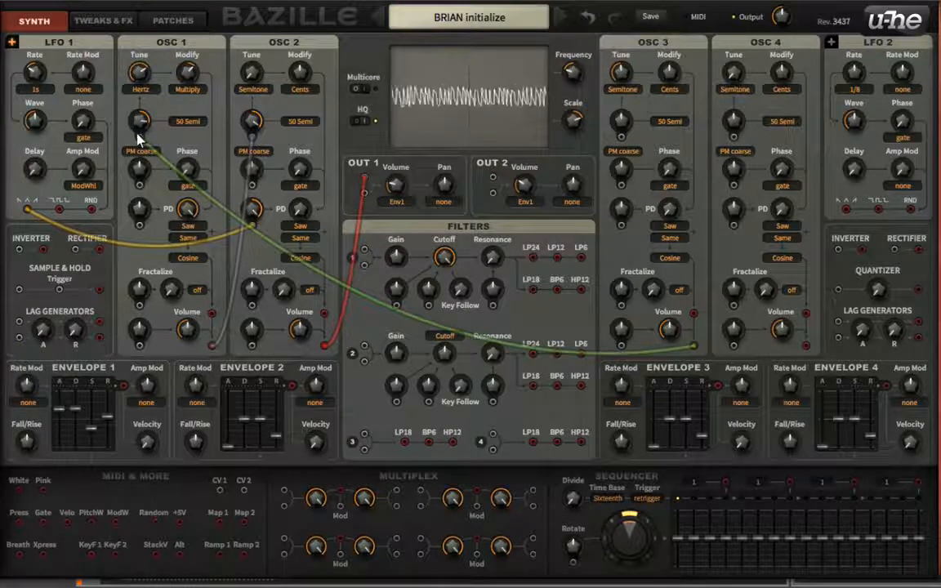
# Step: Move the OSC 3 cable to OSC 1's Fractalize modulation input and set Fractalize to Saw with a modulation depth of 2.80
pyautogui.moveTo(138, 132); pyautogui.dragTo(140, 305)
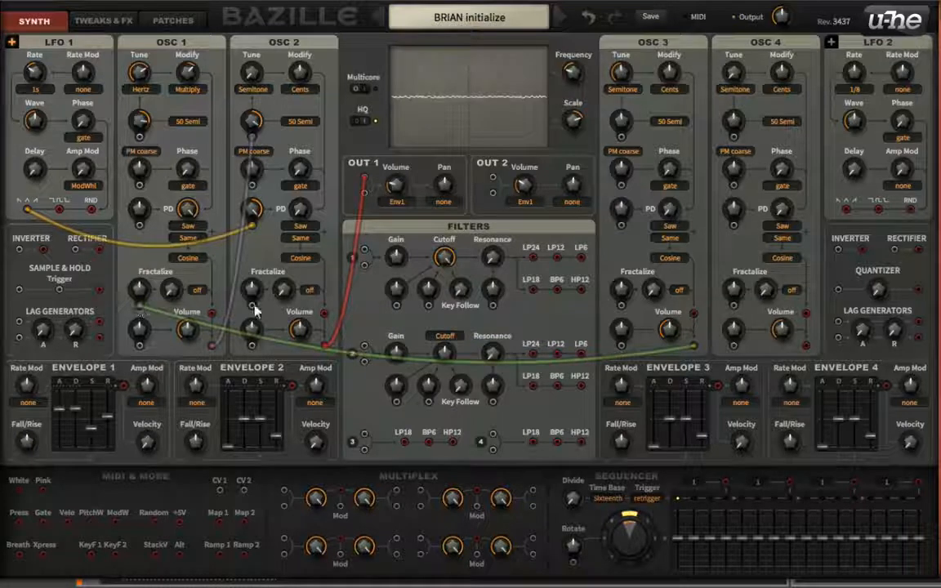
pyautogui.click(195, 290)
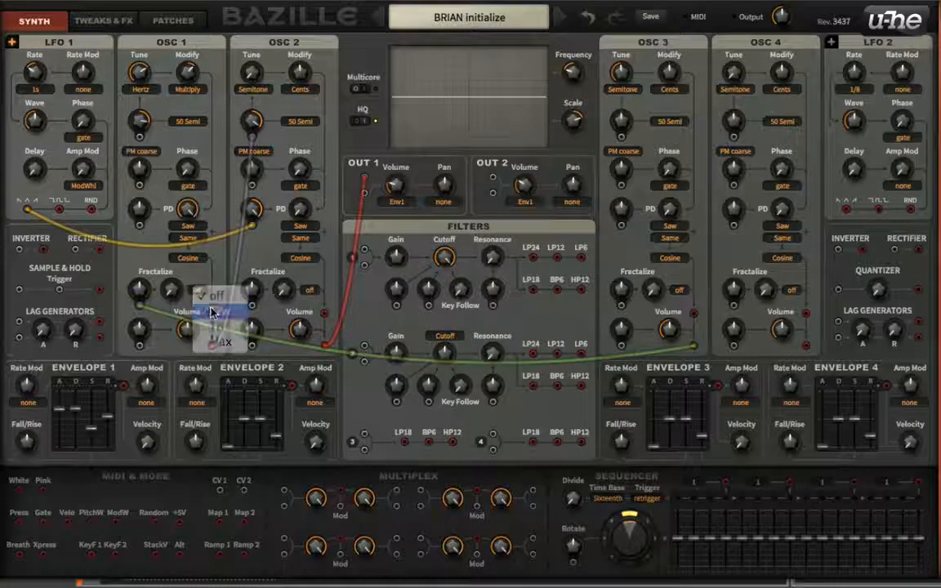
pyautogui.click(214, 309)
pyautogui.moveTo(139, 290); pyautogui.dragTo(138, 239)
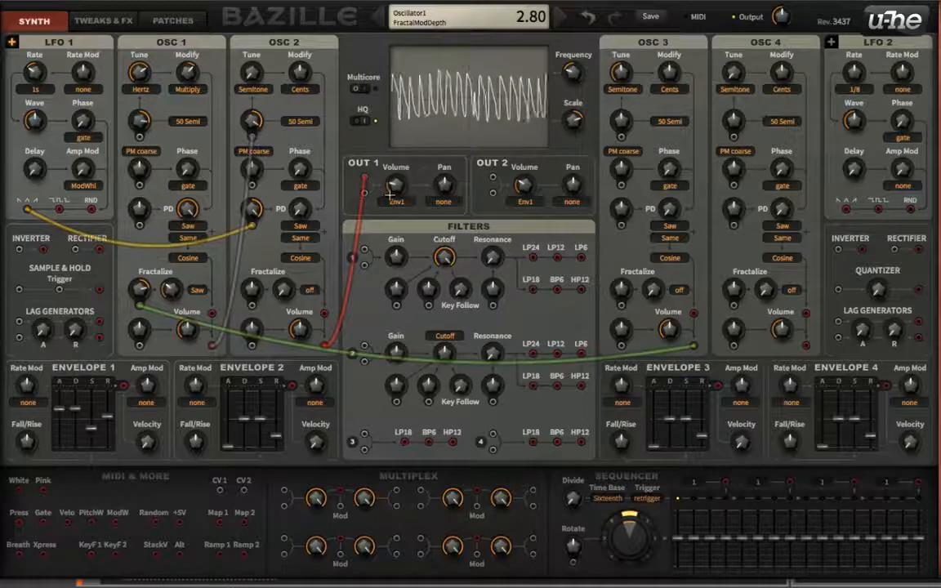
# Step: Tune OSC 3 in Hertz mode to 5, and set OSC 1's phase distortion to 45 while raising its Fractalize amount
pyautogui.click(623, 89)
pyautogui.click(672, 142)
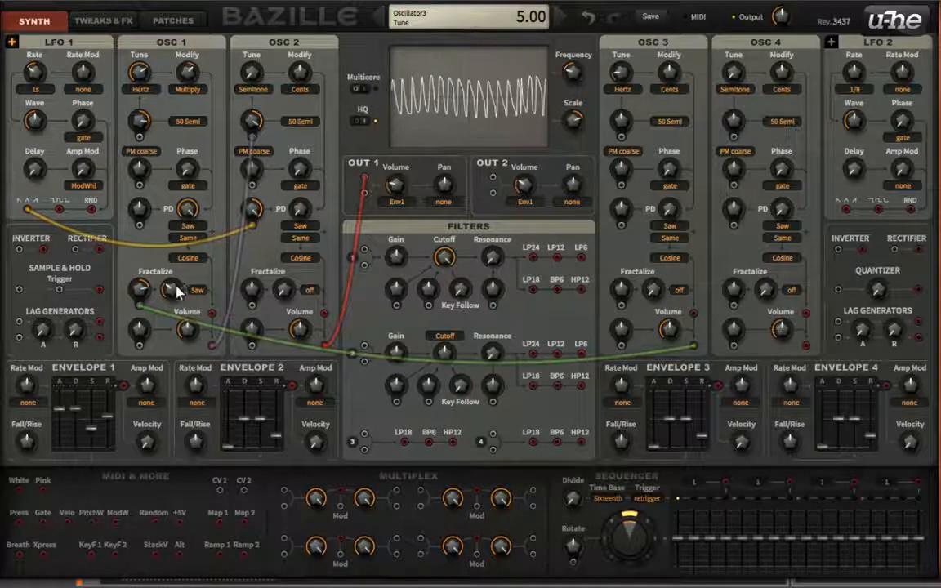
pyautogui.moveTo(171, 289); pyautogui.dragTo(121, 191)
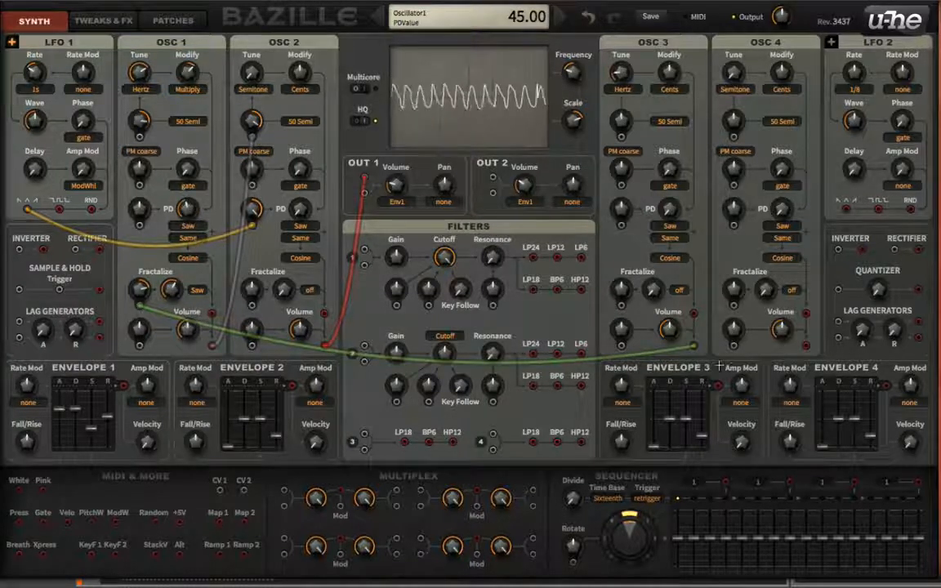
# Step: Patch OSC 3's output into OSC 1's PM coarse input and raise OSC 1's phase modulation depth and phase
pyautogui.moveTo(696, 350); pyautogui.dragTo(140, 187)
pyautogui.moveTo(129, 151); pyautogui.dragTo(148, 123)
pyautogui.moveTo(187, 168)
pyautogui.mouseDown()
pyautogui.moveTo(185, 160)
pyautogui.moveTo(182, 181)
pyautogui.moveTo(179, 164)
pyautogui.mouseUp()
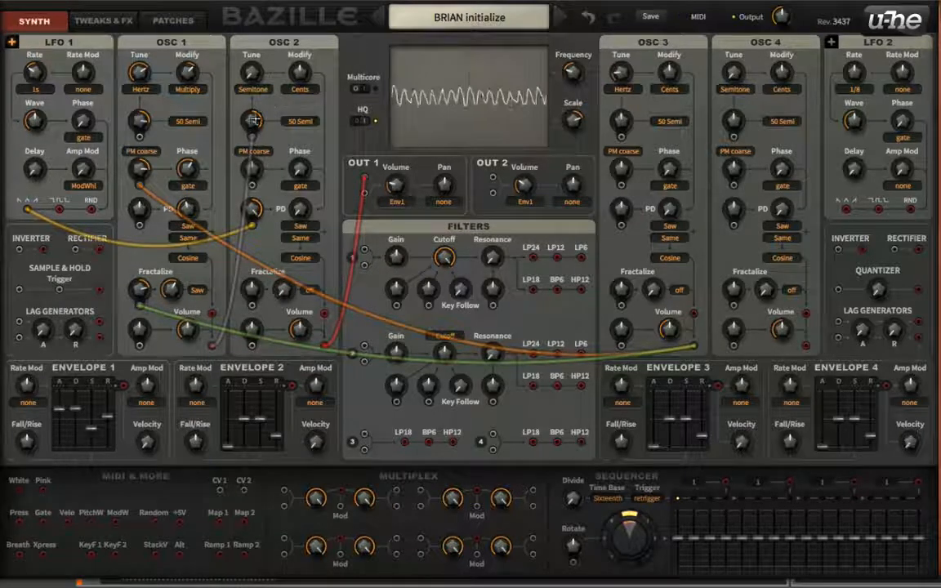
# Step: Lower OSC 2's frequency modulation depth and set its Fractalize to Tri with a value of 1.16
pyautogui.moveTo(242, 110); pyautogui.dragTo(262, 174)
pyautogui.moveTo(255, 285); pyautogui.dragTo(261, 243)
pyautogui.click(312, 293)
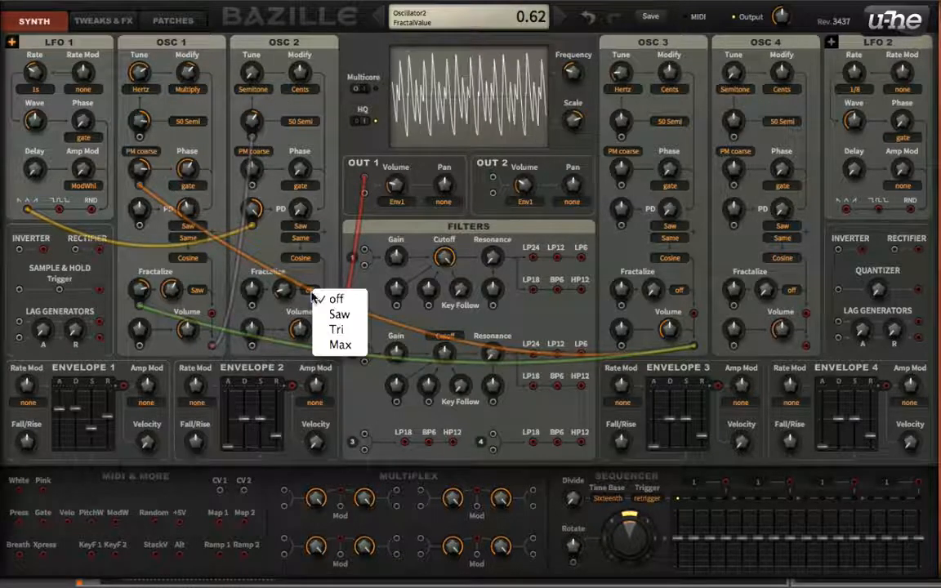
pyautogui.click(331, 330)
pyautogui.moveTo(286, 290); pyautogui.dragTo(294, 266)
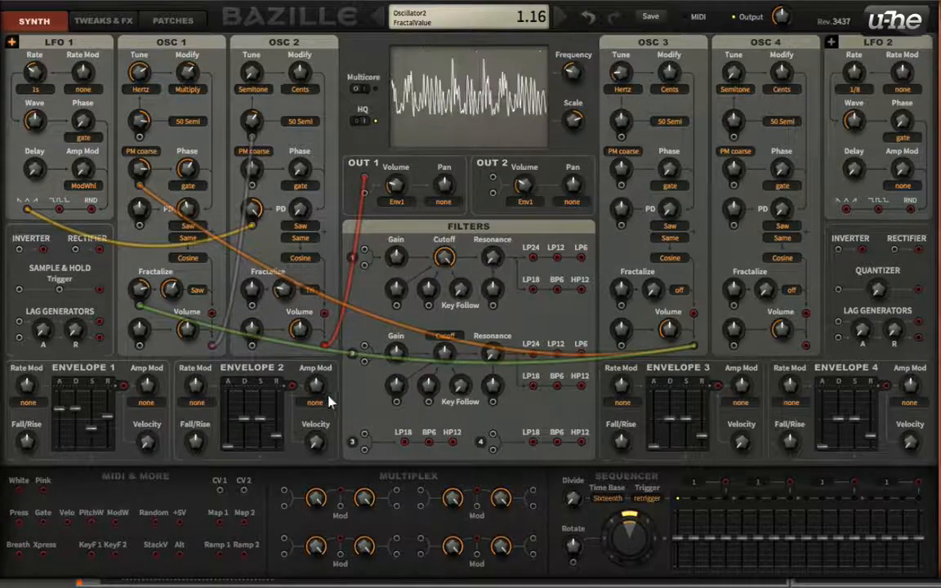
# Step: Patch Envelope 2 into OSC 2's Fractalize modulation at depth 2.90, and set the envelope's decay to 74 with lower sustain and longer release
pyautogui.moveTo(293, 386); pyautogui.dragTo(253, 307)
pyautogui.moveTo(254, 290); pyautogui.dragTo(254, 274)
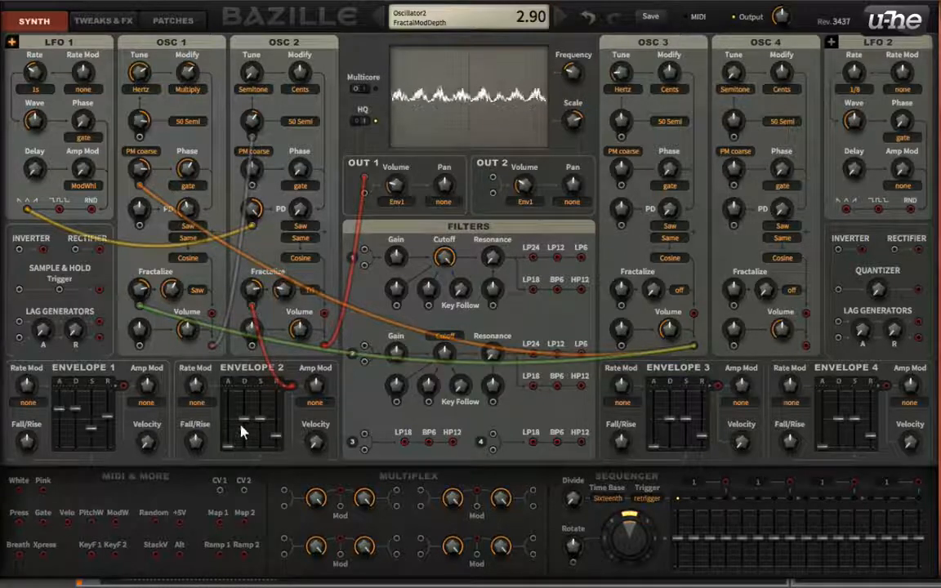
pyautogui.moveTo(253, 419)
pyautogui.mouseDown()
pyautogui.moveTo(259, 427)
pyautogui.moveTo(255, 404)
pyautogui.mouseUp()
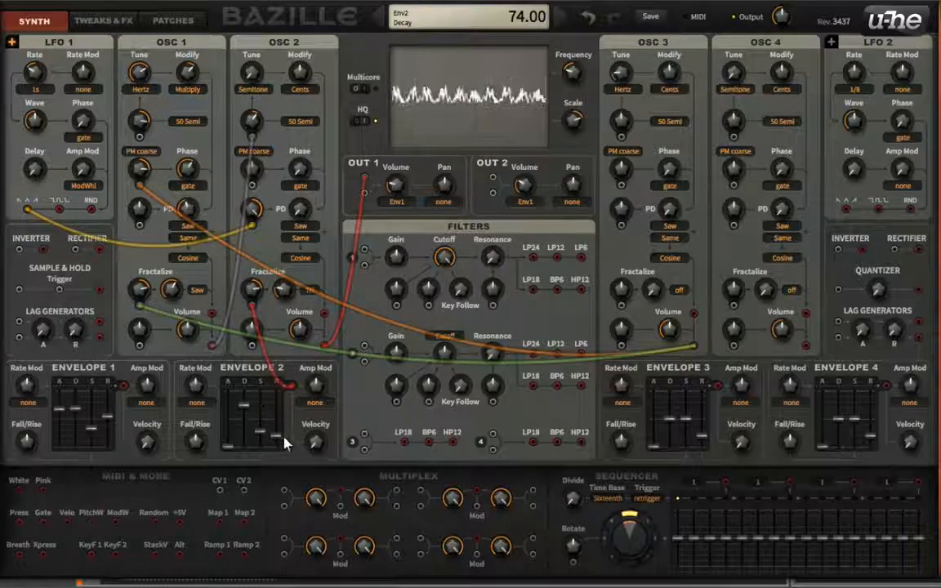
pyautogui.moveTo(284, 441); pyautogui.dragTo(278, 415)
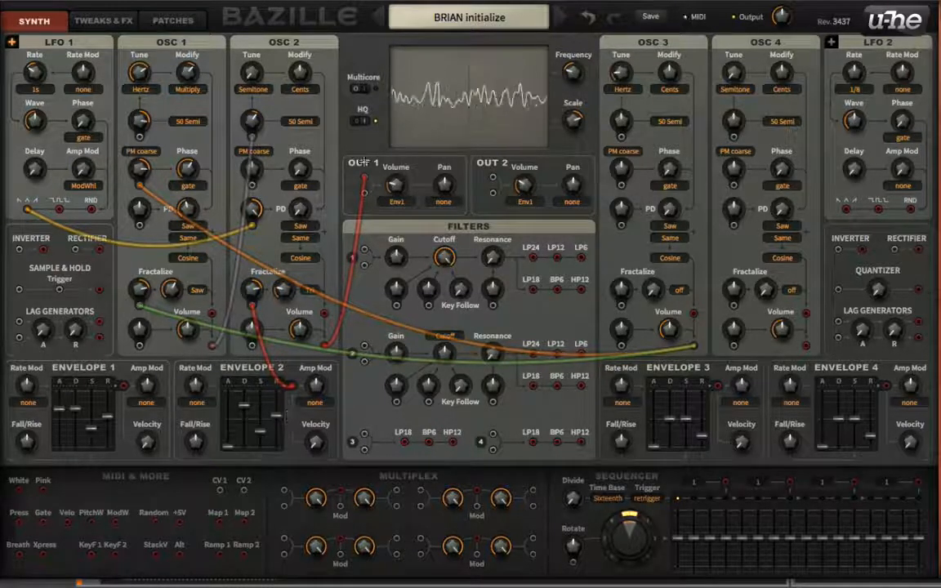
# Step: Enable Multicore and reroute OSC 2's output through the Inverter and Quantizer into Out 1, adjusting the Quantizer amount
pyautogui.click(363, 90)
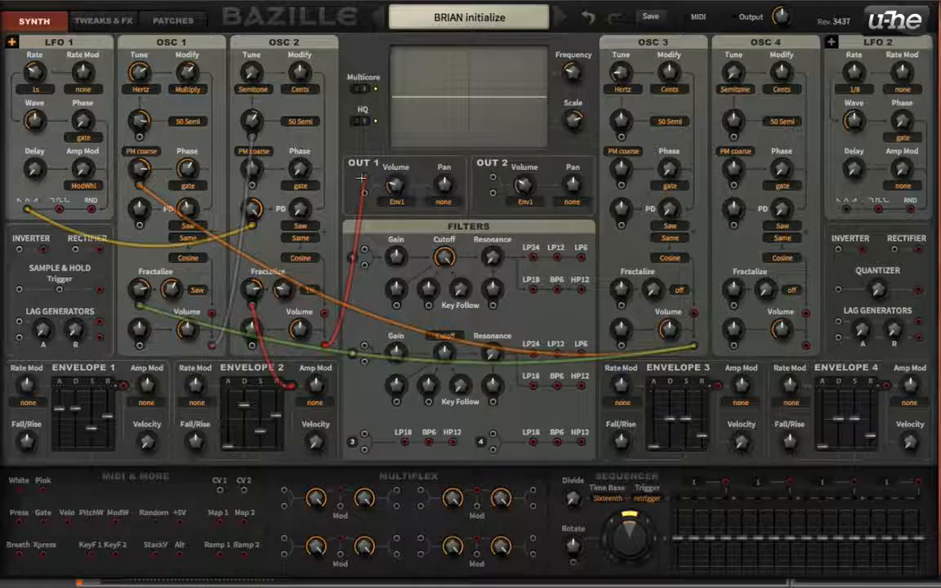
pyautogui.moveTo(362, 178); pyautogui.dragTo(393, 247)
pyautogui.moveTo(323, 345); pyautogui.dragTo(365, 179)
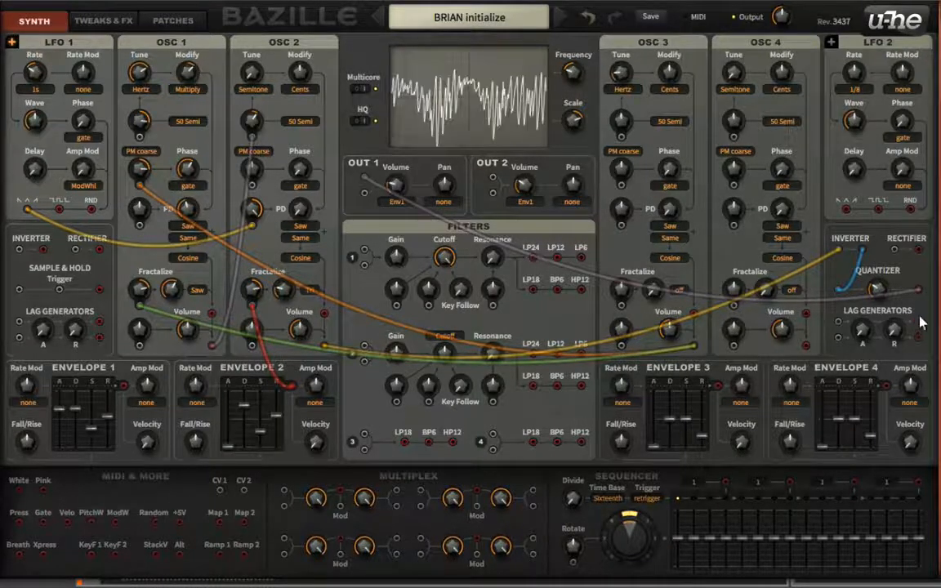
pyautogui.moveTo(877, 289); pyautogui.dragTo(899, 280)
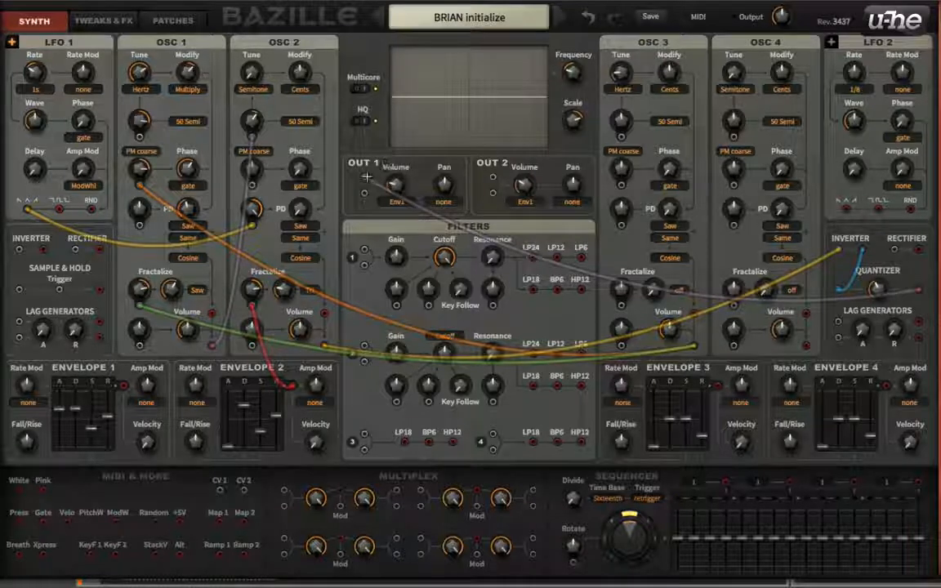
# Step: Insert the Rectifier between the Quantizer and Out 1, and raise Out 1's volume
pyautogui.moveTo(365, 177); pyautogui.dragTo(417, 200)
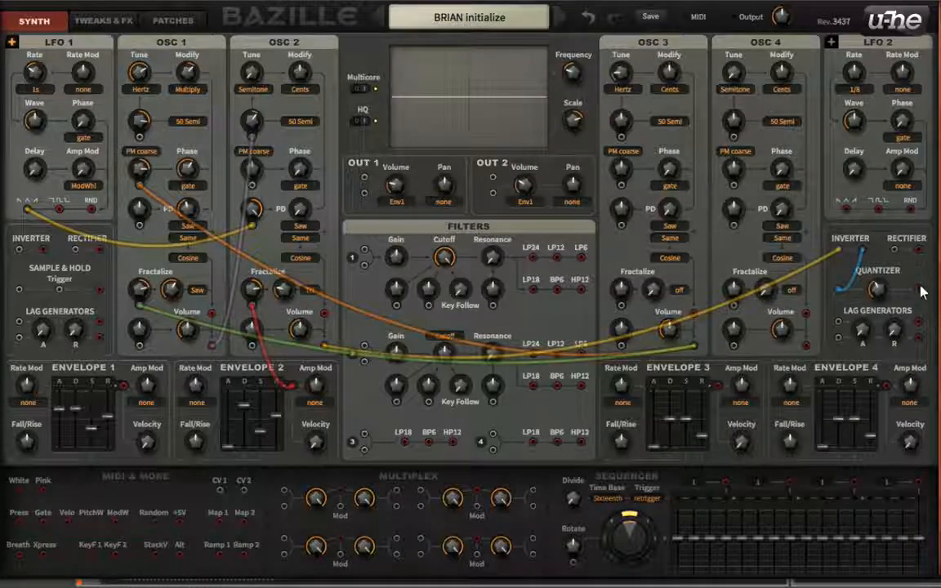
pyautogui.moveTo(920, 293); pyautogui.dragTo(411, 145)
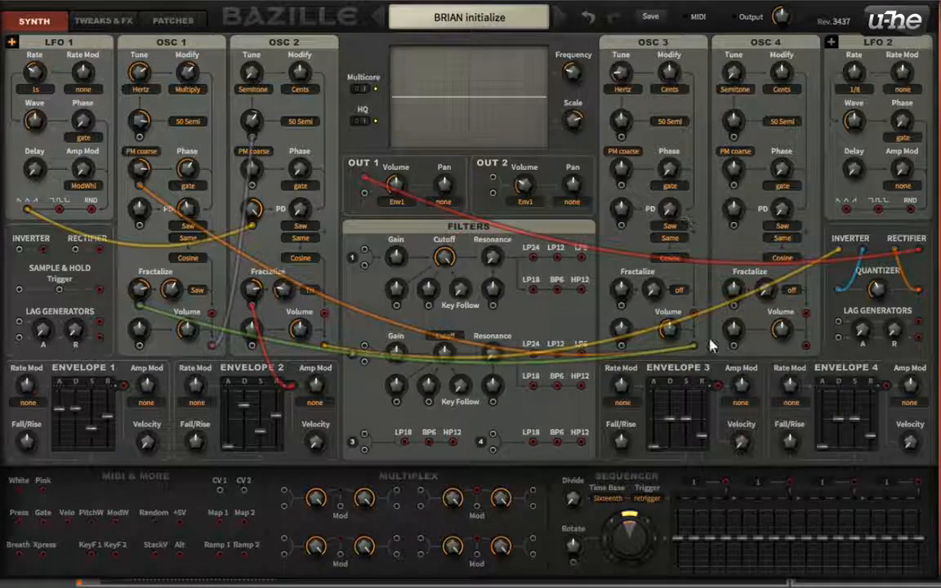
# Step: Patch OSC 3's output into Out 2 and set Out 2's volume to 93.50
pyautogui.moveTo(696, 346); pyautogui.dragTo(533, 98)
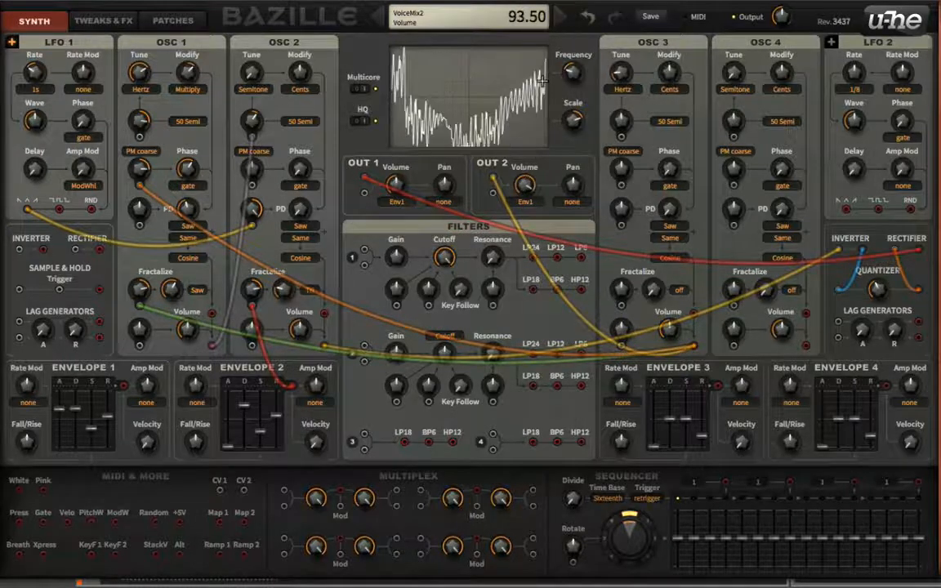
# Step: Mute Out 1 and set OSC 3's Tune to 24.00, its Modify mode to Multiply at 6.00, and its PD amount to 27.50
pyautogui.moveTo(397, 185); pyautogui.dragTo(394, 245)
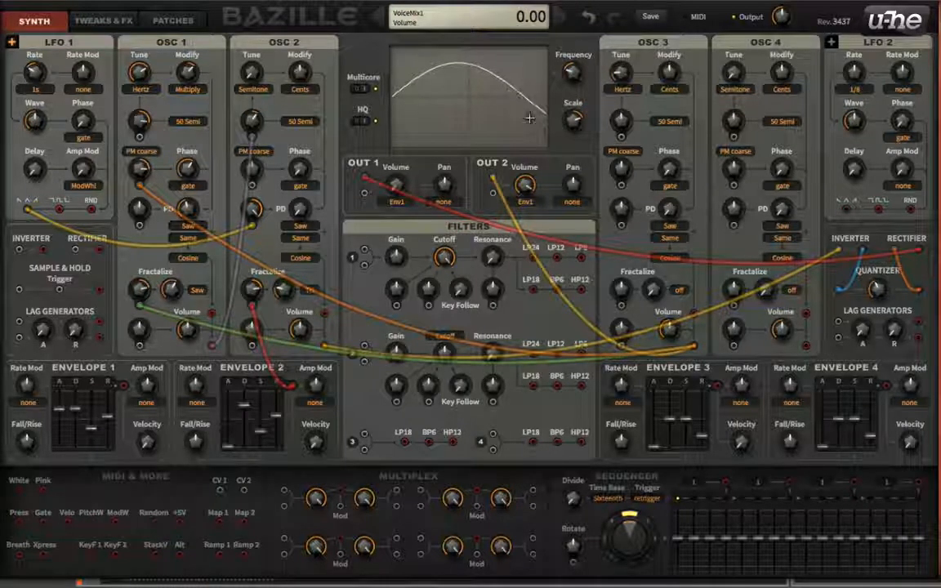
pyautogui.moveTo(620, 74); pyautogui.dragTo(619, 49)
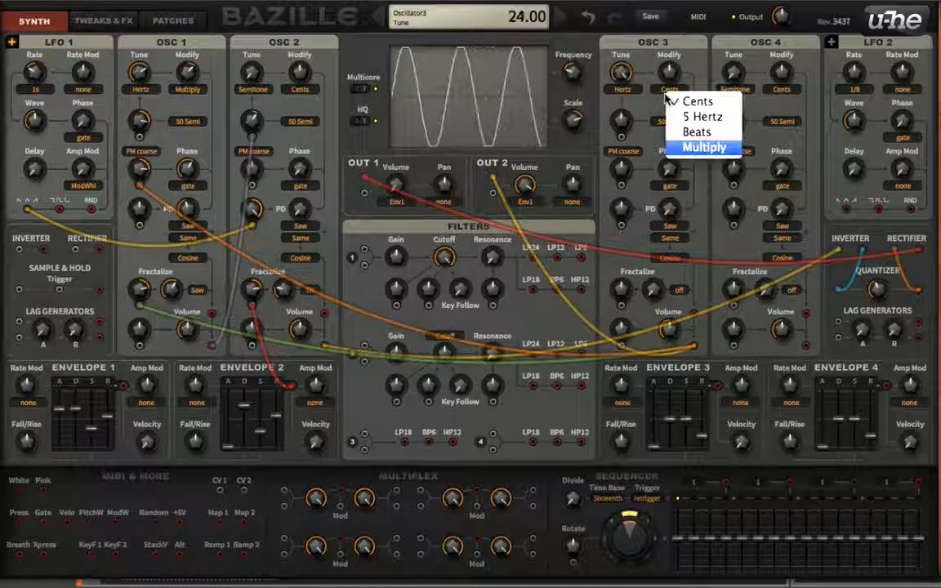
pyautogui.click(713, 147)
pyautogui.moveTo(675, 78)
pyautogui.mouseDown()
pyautogui.moveTo(675, 64)
pyautogui.moveTo(673, 74)
pyautogui.mouseUp()
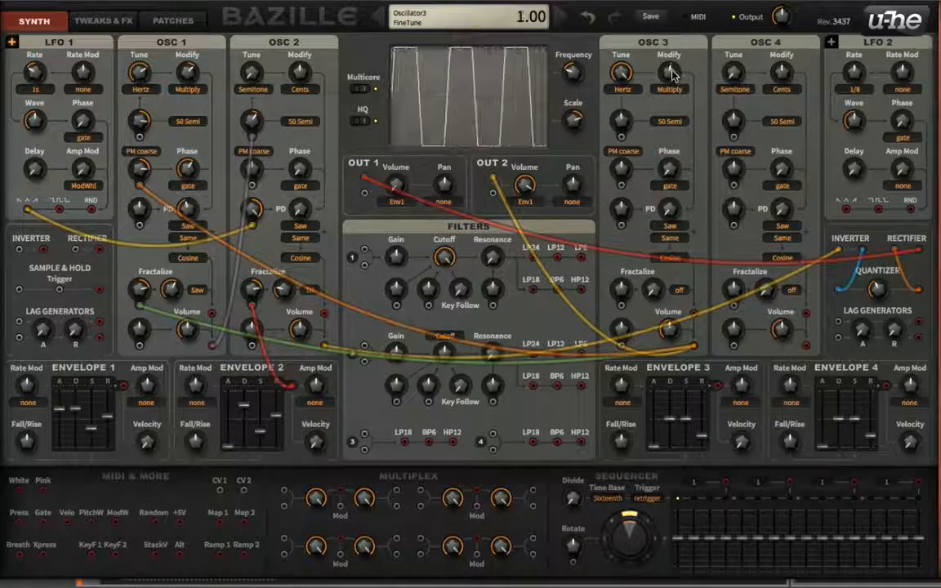
pyautogui.click(623, 71)
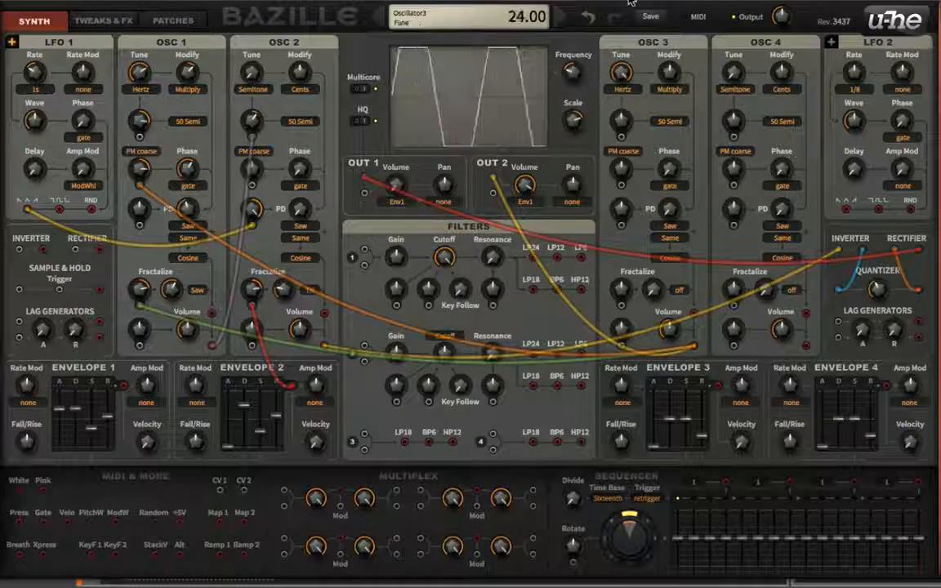
pyautogui.moveTo(679, 76); pyautogui.dragTo(681, 71)
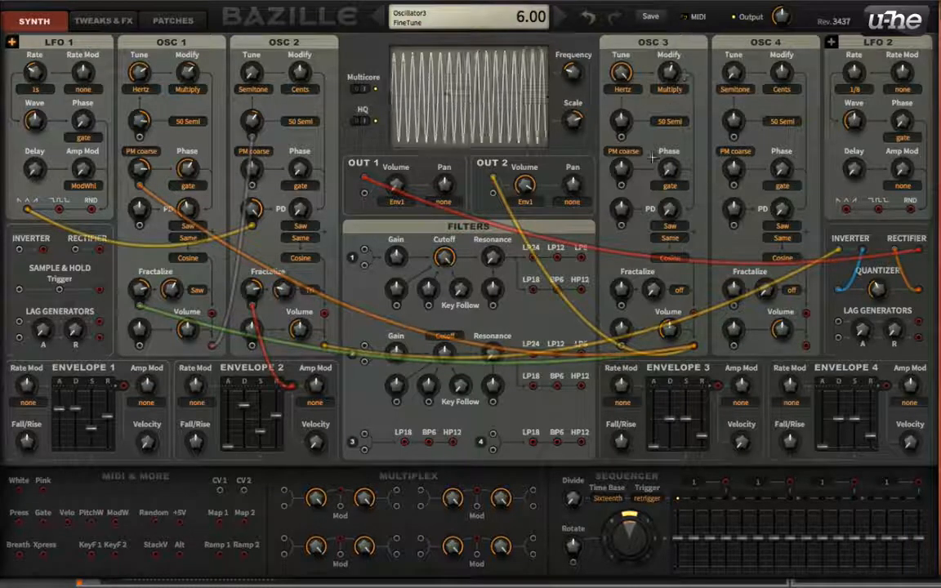
pyautogui.moveTo(617, 196); pyautogui.dragTo(614, 151)
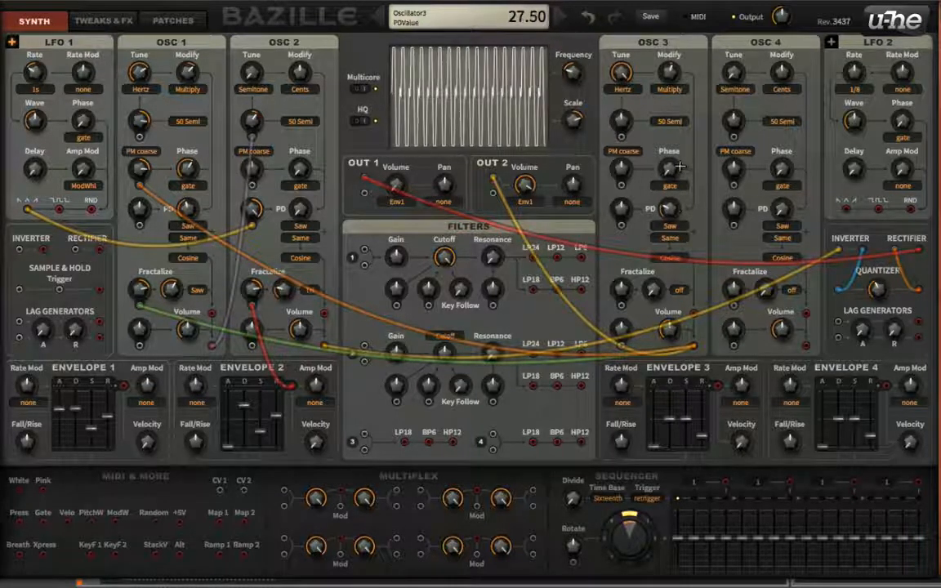
# Step: Rebalance the outputs by lowering Out 2's volume, setting Out 1's volume to 49.00 and offsetting Out 1's pan
pyautogui.moveTo(523, 184); pyautogui.dragTo(453, 211)
pyautogui.moveTo(395, 184); pyautogui.dragTo(405, 115)
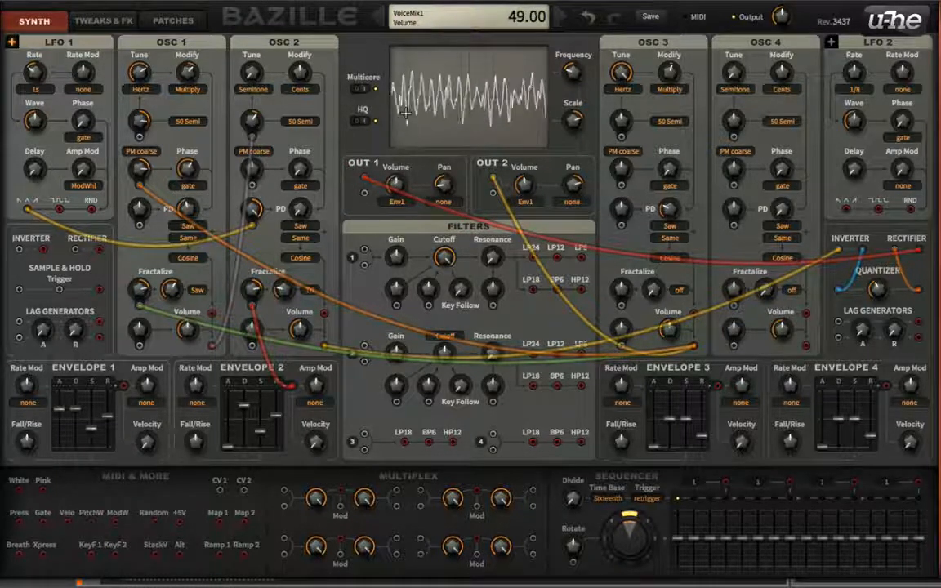
pyautogui.moveTo(445, 184); pyautogui.dragTo(449, 172)
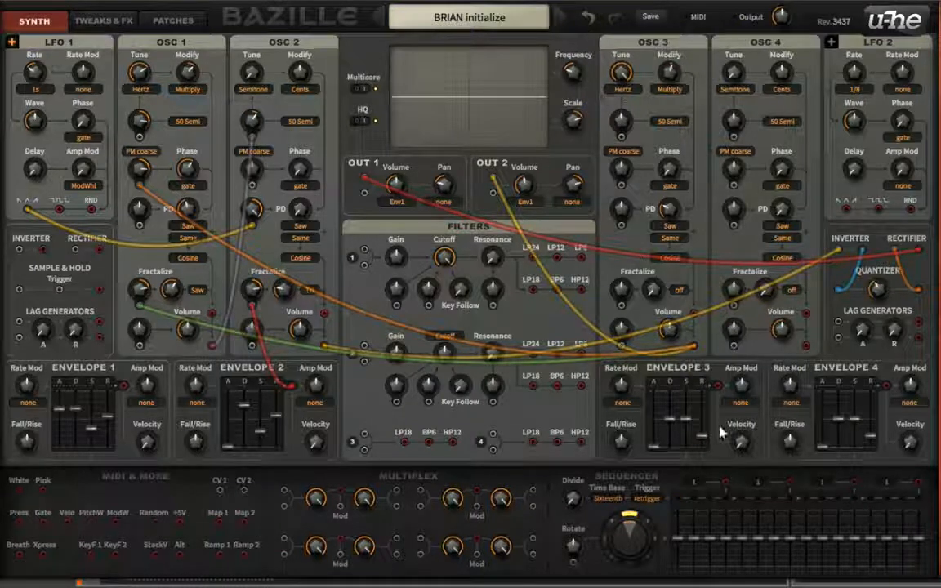
# Step: Keep OSC 3's frequency modulation range at 50 Semi and patch the sequencer's second output into its modulation input
pyautogui.click(670, 121)
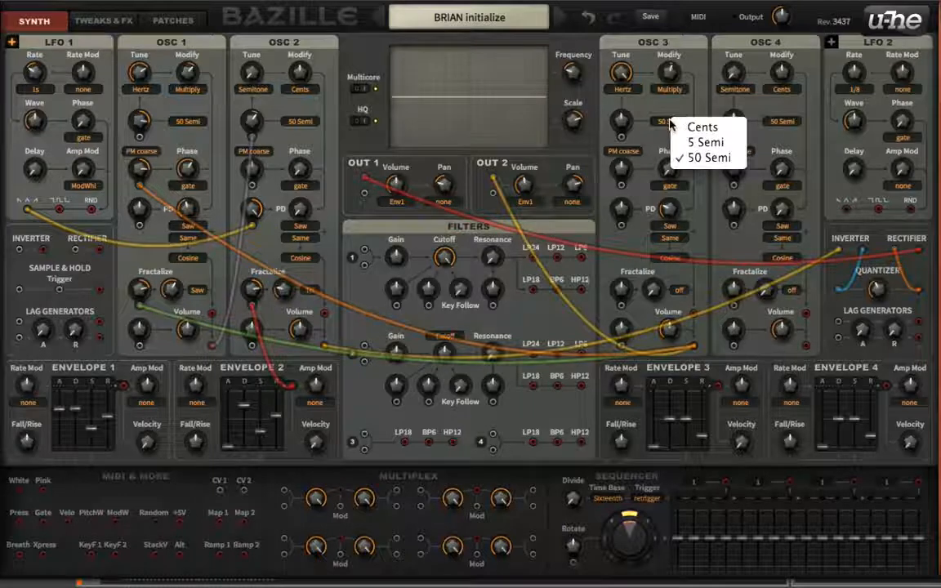
pyautogui.click(687, 155)
pyautogui.moveTo(787, 488); pyautogui.dragTo(624, 144)
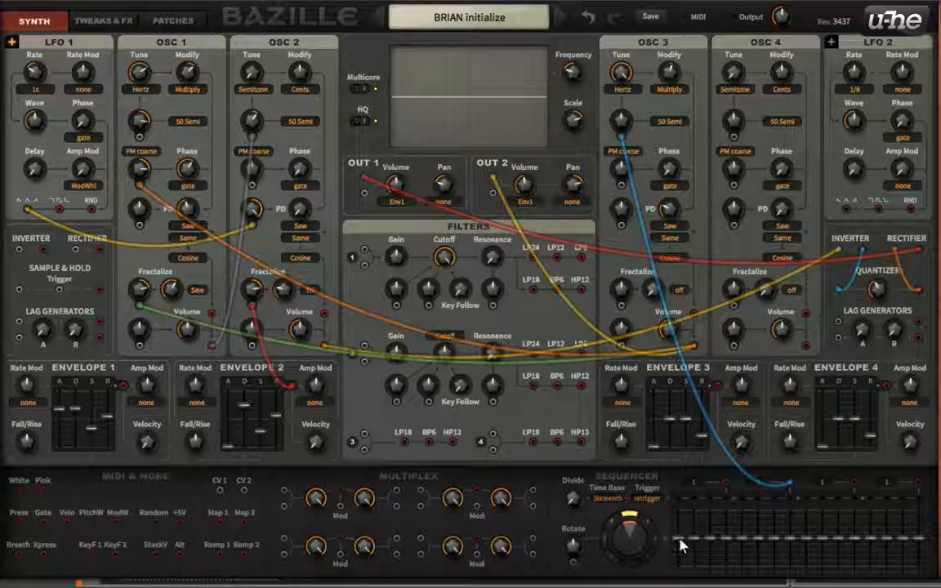
# Step: Draw alternating high and low values on the sequencer's first seven steps and raise OSC 3's frequency modulation depth
pyautogui.moveTo(678, 543); pyautogui.dragTo(688, 496)
pyautogui.moveTo(690, 543)
pyautogui.mouseDown()
pyautogui.moveTo(746, 544)
pyautogui.moveTo(774, 558)
pyautogui.moveTo(777, 517)
pyautogui.mouseUp()
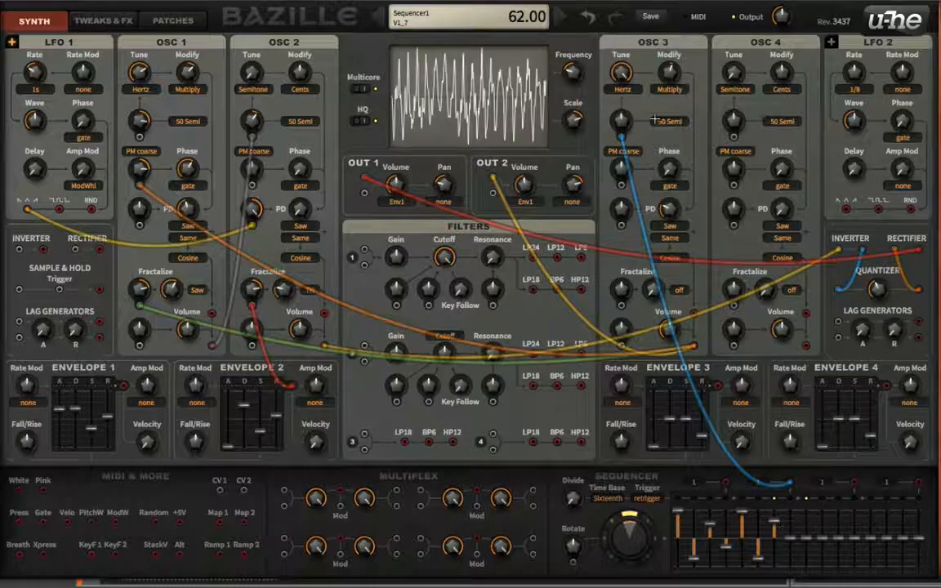
pyautogui.scroll(10, 625, 111)
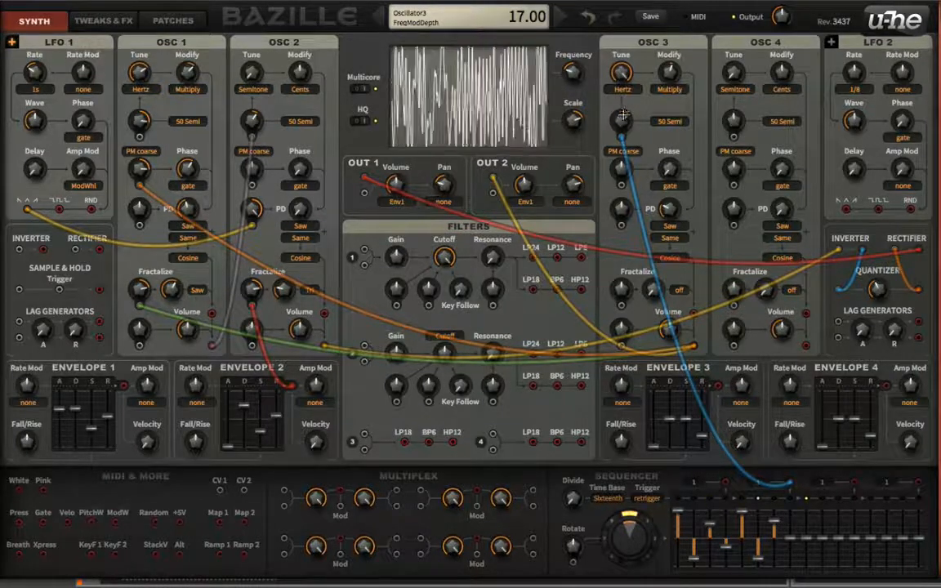
pyautogui.scroll(-2, 538, 190)
# Step: Modulate Out 2's pan with LFO1 Tri and lower Out 2's volume to 28.00
pyautogui.moveTo(539, 190); pyautogui.dragTo(534, 211)
pyautogui.click(572, 203)
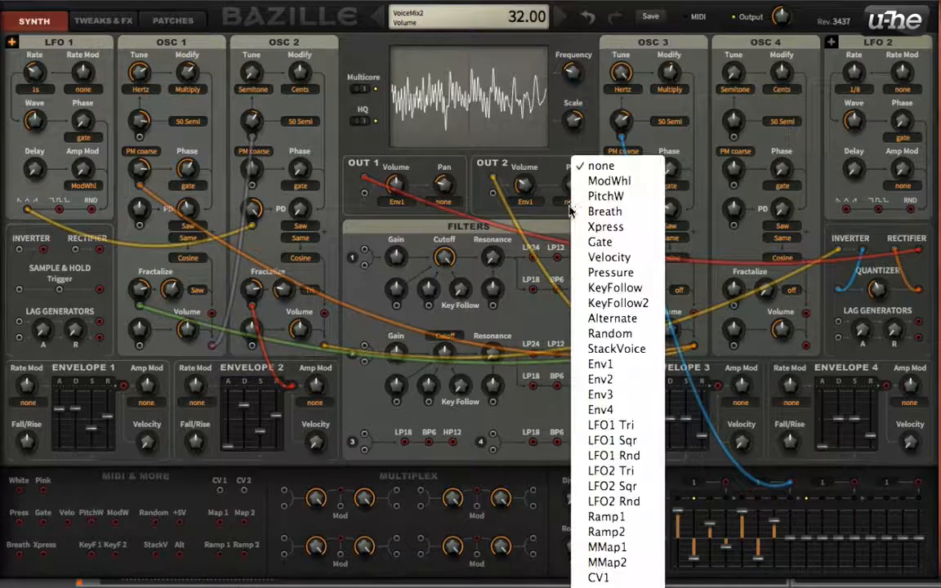
pyautogui.click(611, 425)
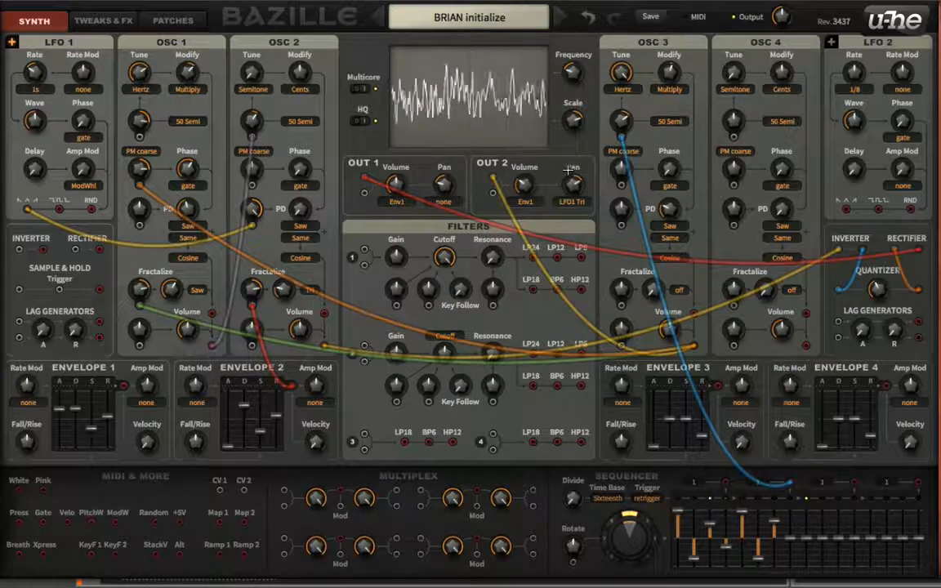
pyautogui.moveTo(523, 184); pyautogui.dragTo(528, 192)
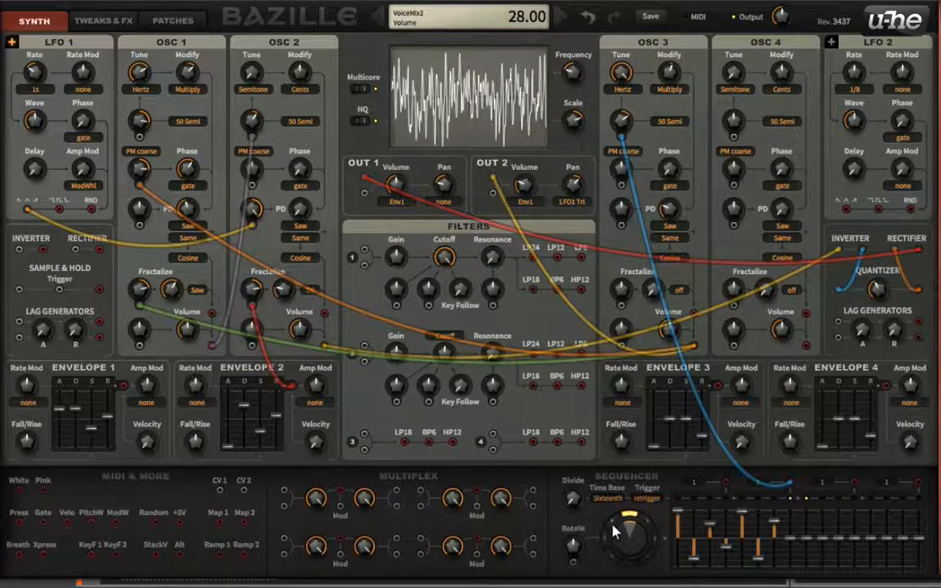
# Step: Program a contrasting step pattern in the sequencer's eighth snapshot and return to the first snapshot
pyautogui.moveTo(621, 527)
pyautogui.mouseDown()
pyautogui.moveTo(629, 524)
pyautogui.moveTo(619, 524)
pyautogui.mouseUp()
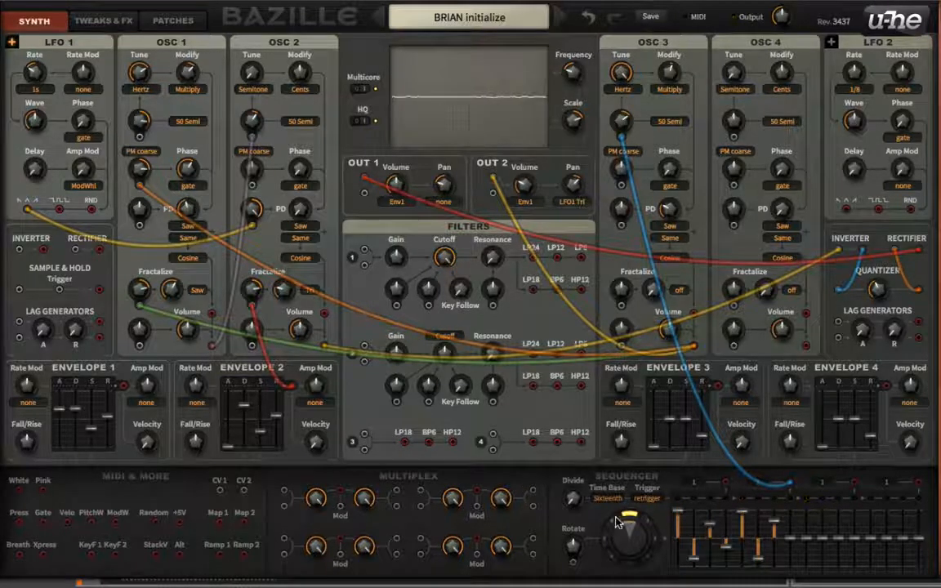
pyautogui.rightClick(618, 524)
pyautogui.click(609, 523)
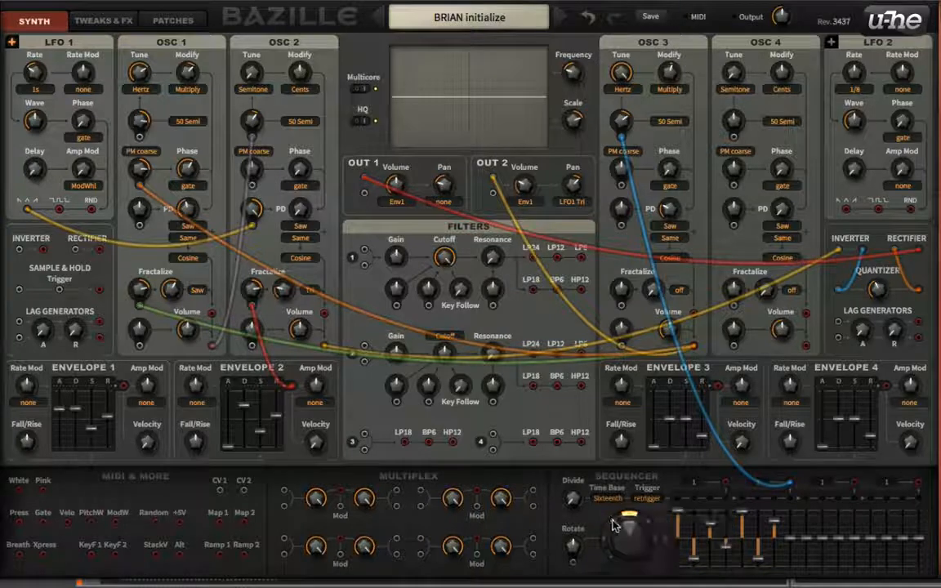
pyautogui.moveTo(621, 527)
pyautogui.mouseDown()
pyautogui.moveTo(719, 564)
pyautogui.moveTo(777, 549)
pyautogui.moveTo(736, 562)
pyautogui.moveTo(666, 553)
pyautogui.mouseUp()
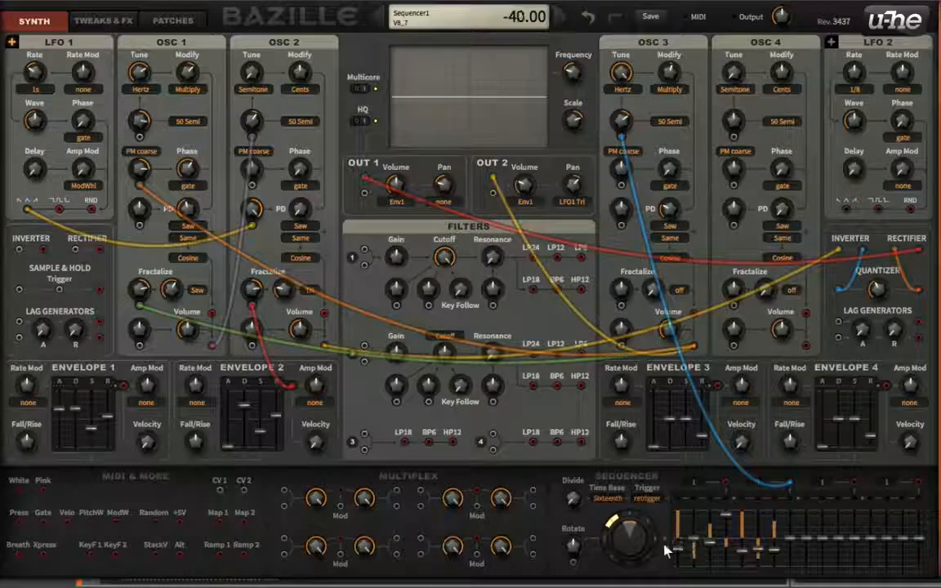
pyautogui.click(617, 523)
pyautogui.moveTo(617, 523); pyautogui.dragTo(617, 526)
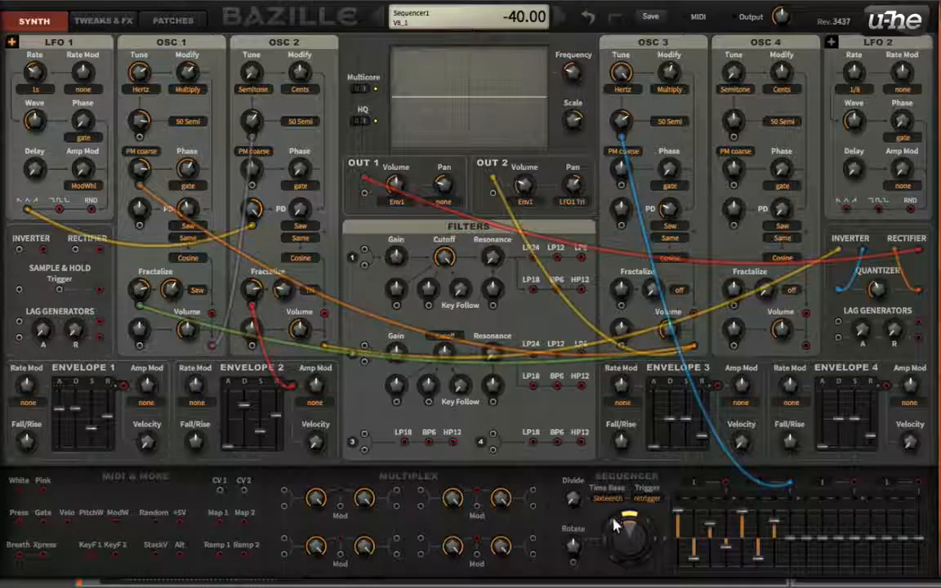
# Step: Interpolate the sequencer snapshots backwards from the first snapshot and set Snapshot Morph to 7.55
pyautogui.rightClick(617, 525)
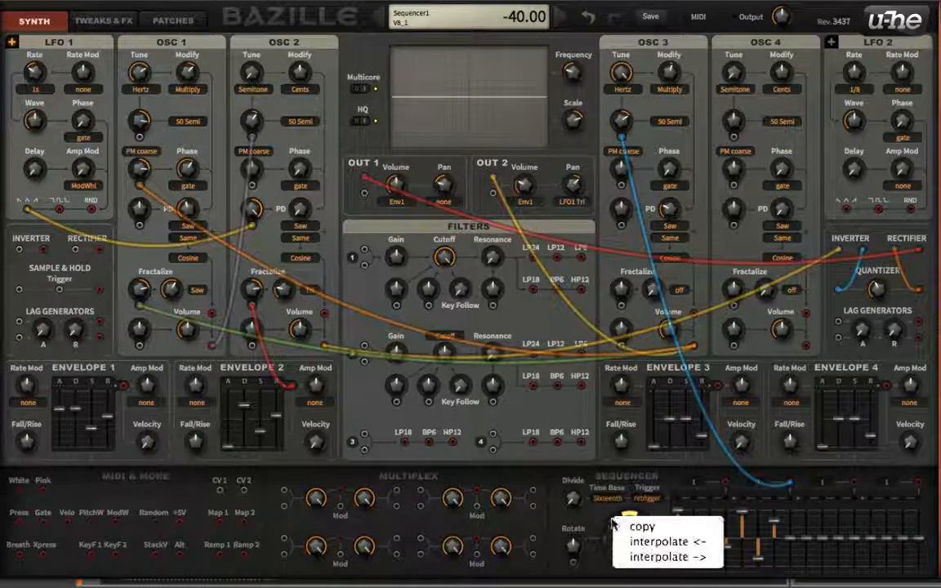
pyautogui.click(700, 543)
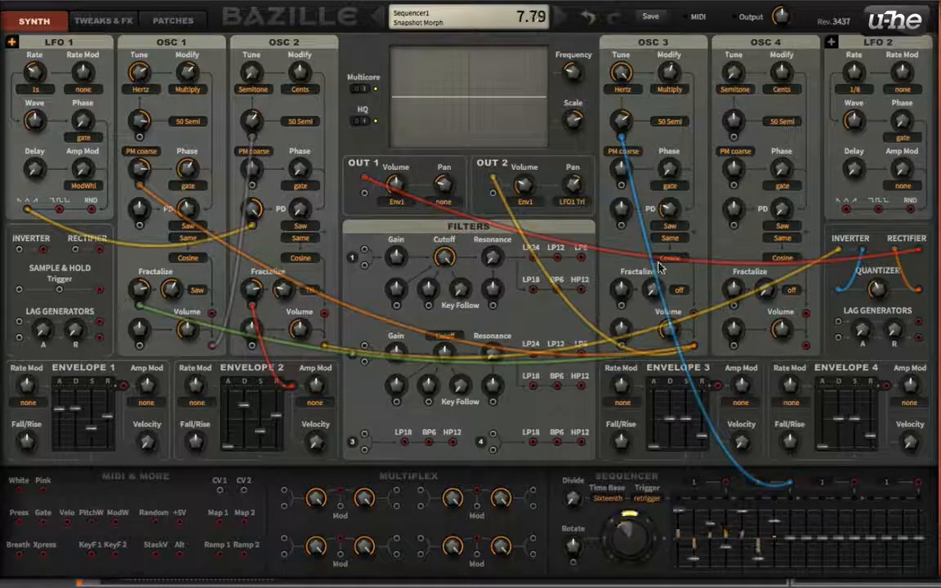
pyautogui.rightClick(617, 523)
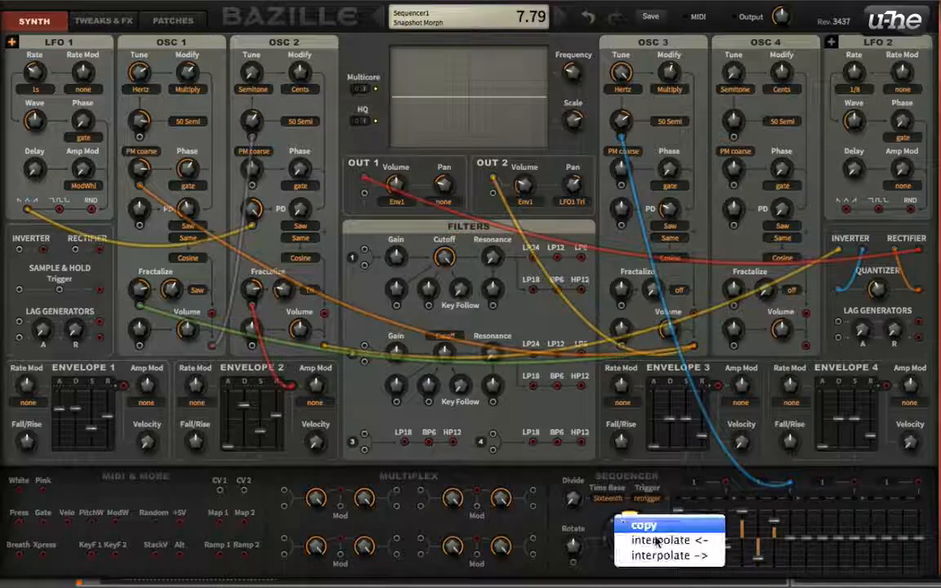
pyautogui.click(661, 541)
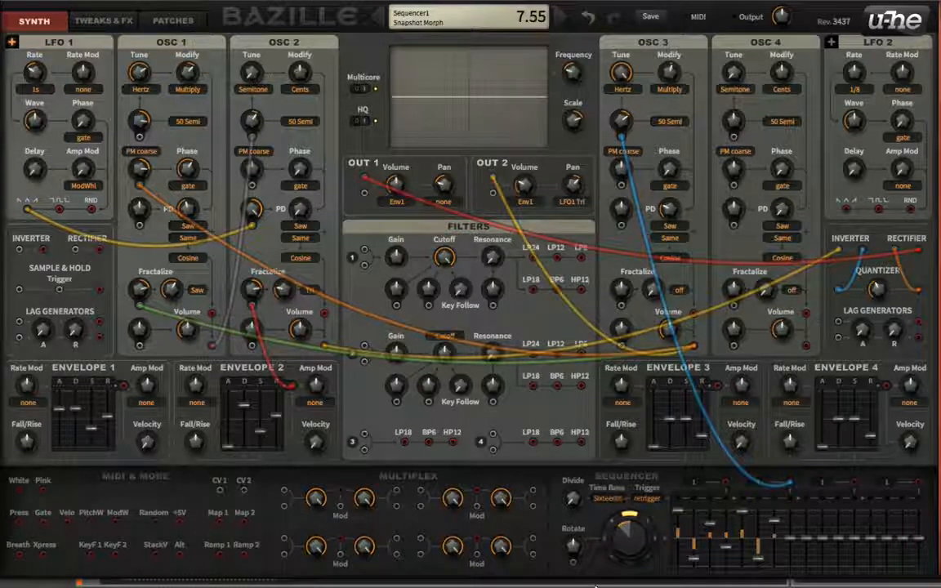
# Step: Set the sequencer's snapshot rotation modulation depth to 4.80, raise Divide and change the Time Base to Notes
pyautogui.moveTo(577, 543); pyautogui.dragTo(577, 529)
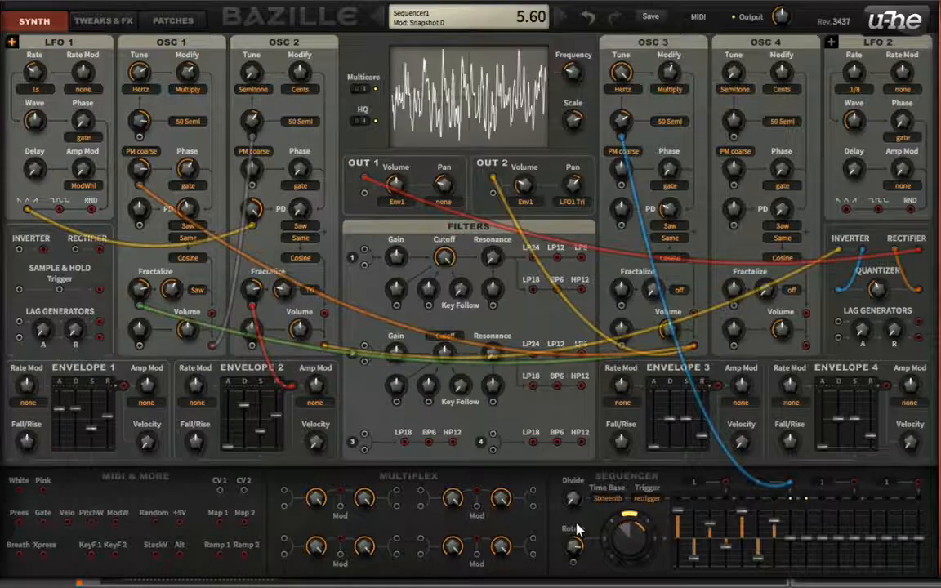
pyautogui.moveTo(577, 530)
pyautogui.mouseDown()
pyautogui.moveTo(572, 564)
pyautogui.moveTo(573, 536)
pyautogui.mouseUp()
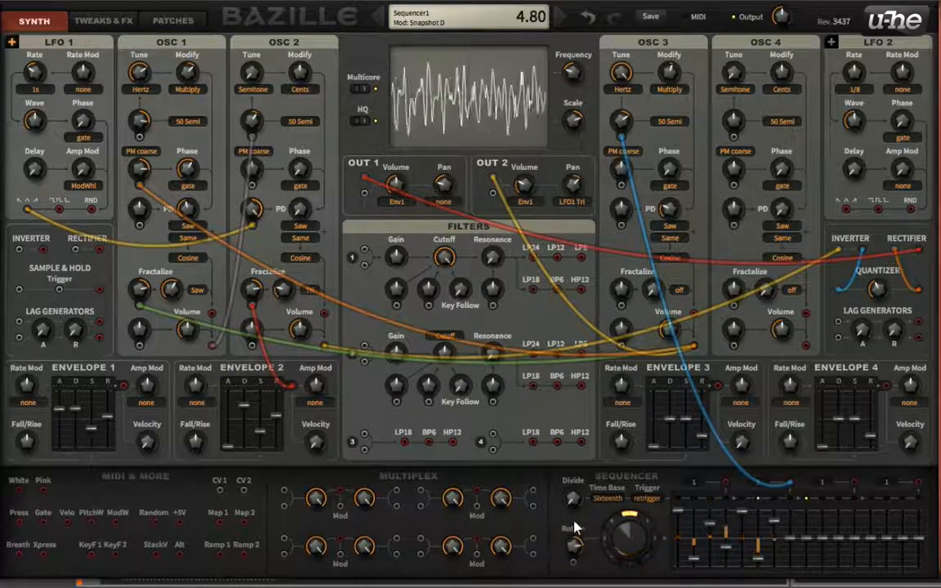
pyautogui.moveTo(573, 498); pyautogui.dragTo(585, 426)
pyautogui.click(607, 499)
pyautogui.click(627, 519)
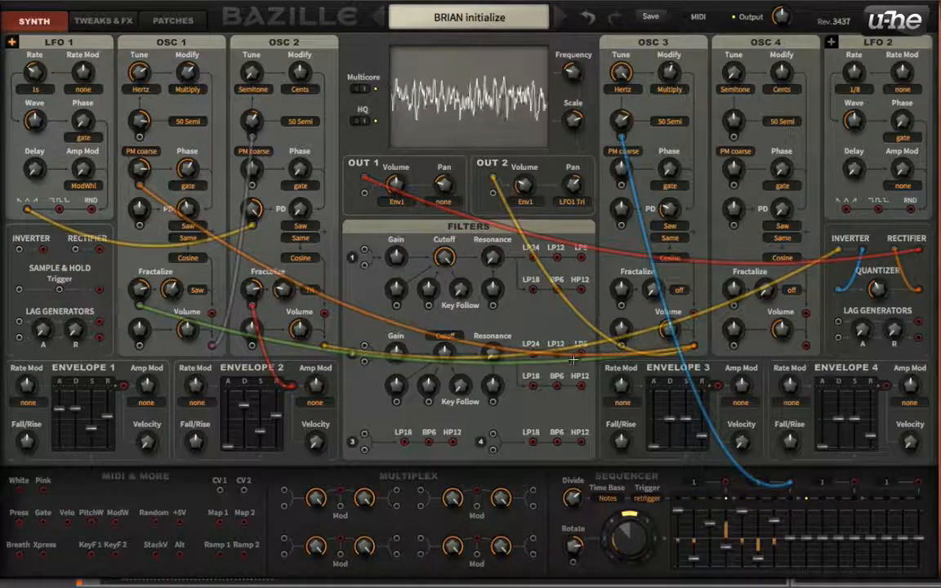
# Step: Modulate Out 1's pan with LFO2 Tri, set LFO 2's rate to 4.00 and adjust Out 1's pan amount
pyautogui.click(443, 202)
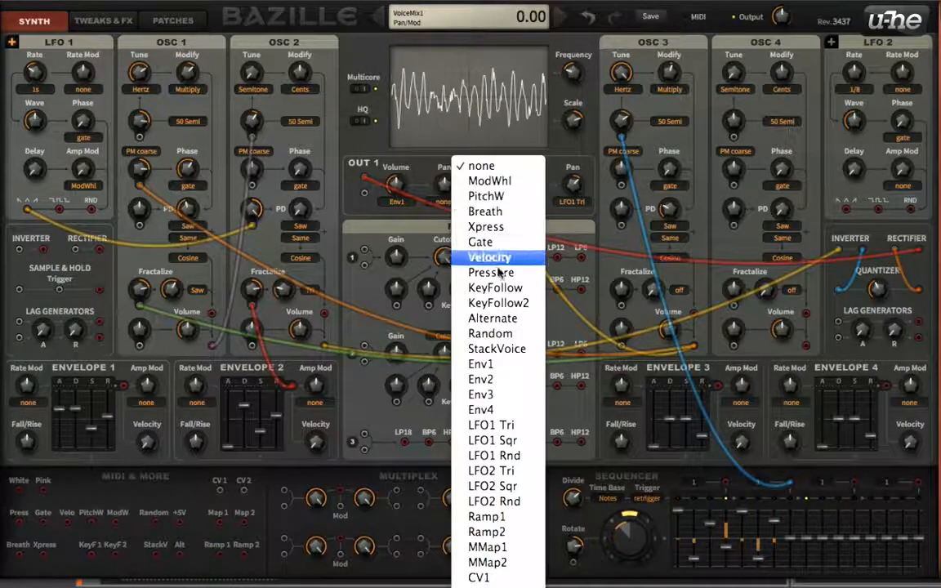
pyautogui.click(523, 472)
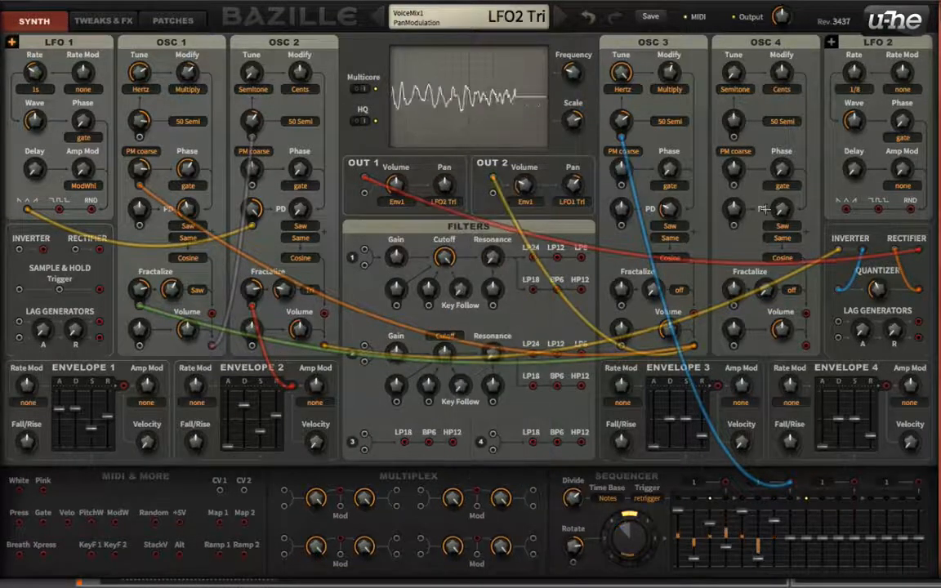
pyautogui.moveTo(854, 72); pyautogui.dragTo(855, 33)
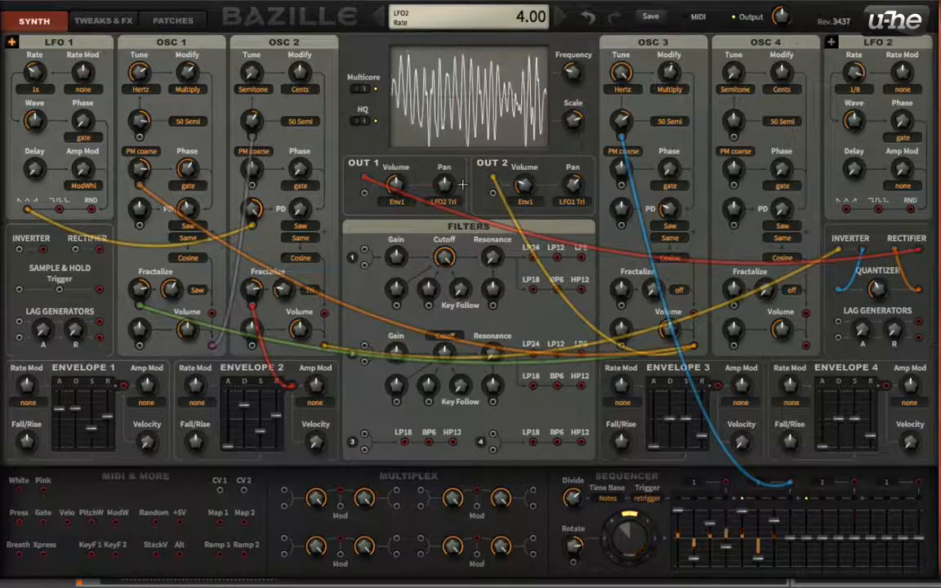
pyautogui.moveTo(463, 185); pyautogui.dragTo(452, 193)
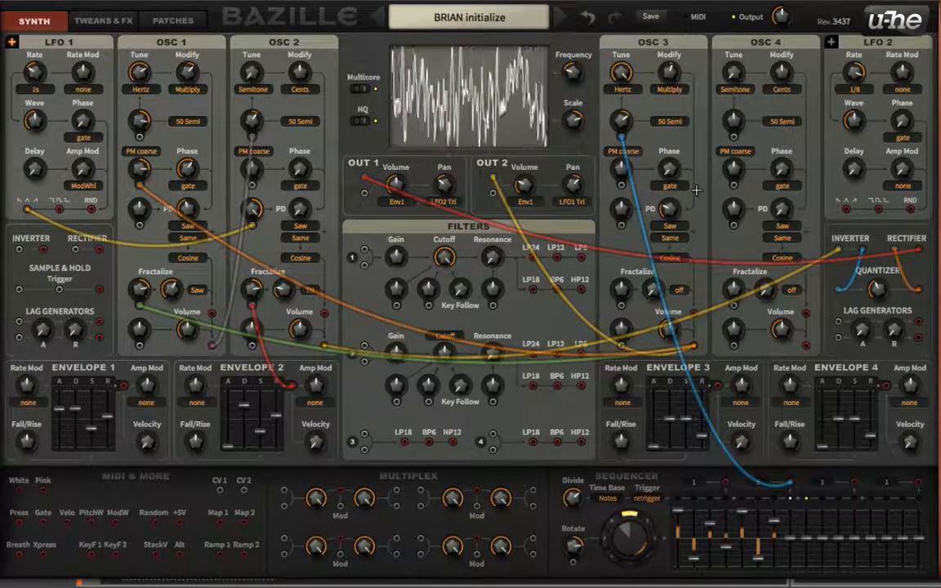
# Step: Look over the effects section and its processing order, and return to the synth patching view
pyautogui.click(110, 22)
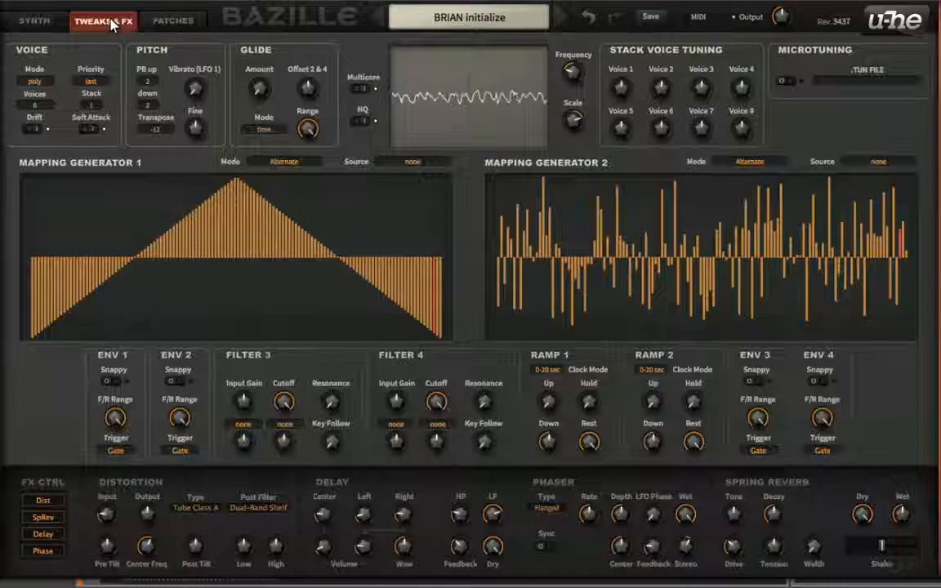
pyautogui.moveTo(42, 500); pyautogui.dragTo(64, 501)
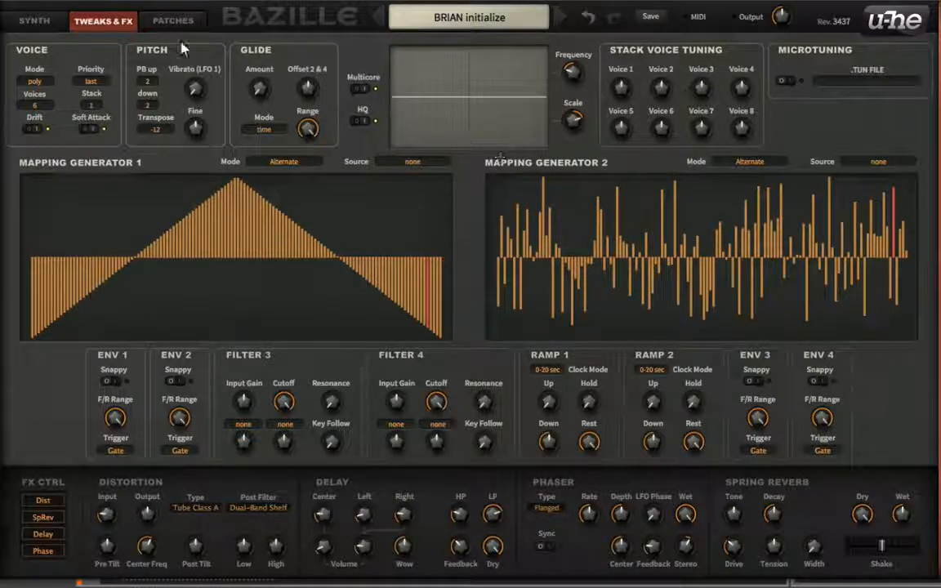
pyautogui.click(25, 23)
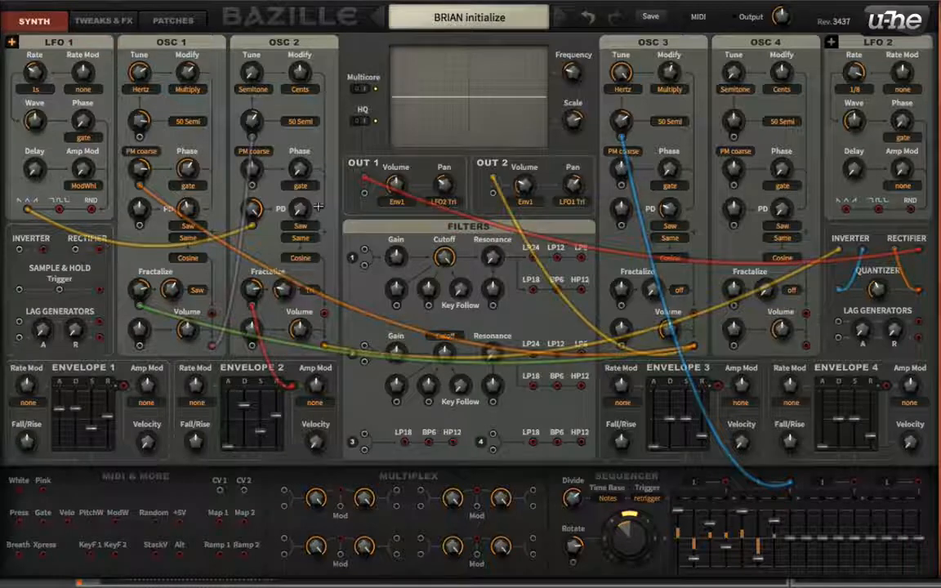